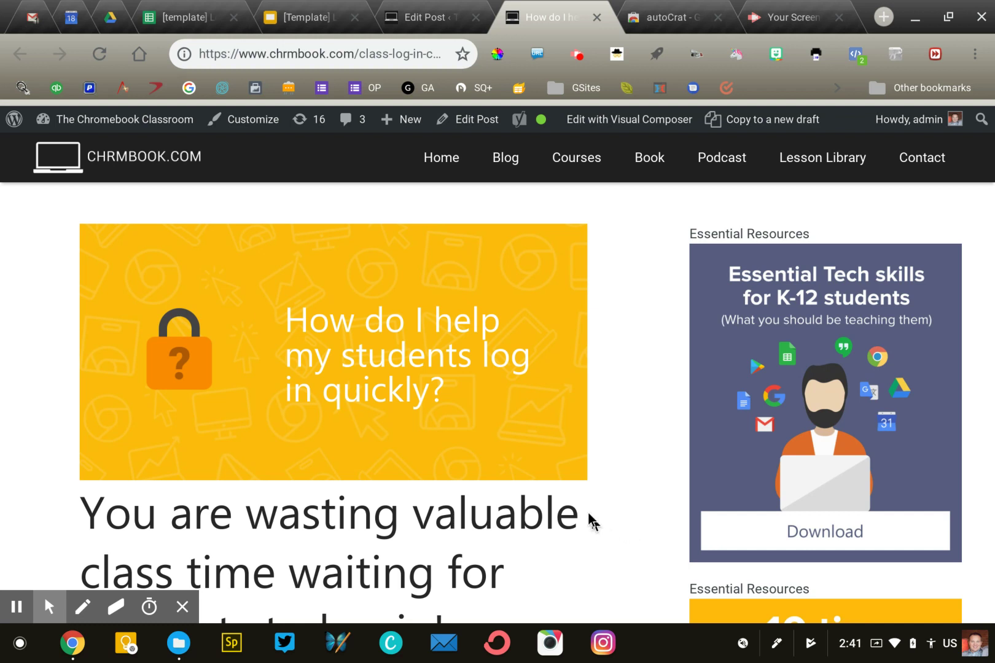
- Leave the blog post for the [Template] Login Card slides, then the Login Card Data spreadsheet
click(309, 15)
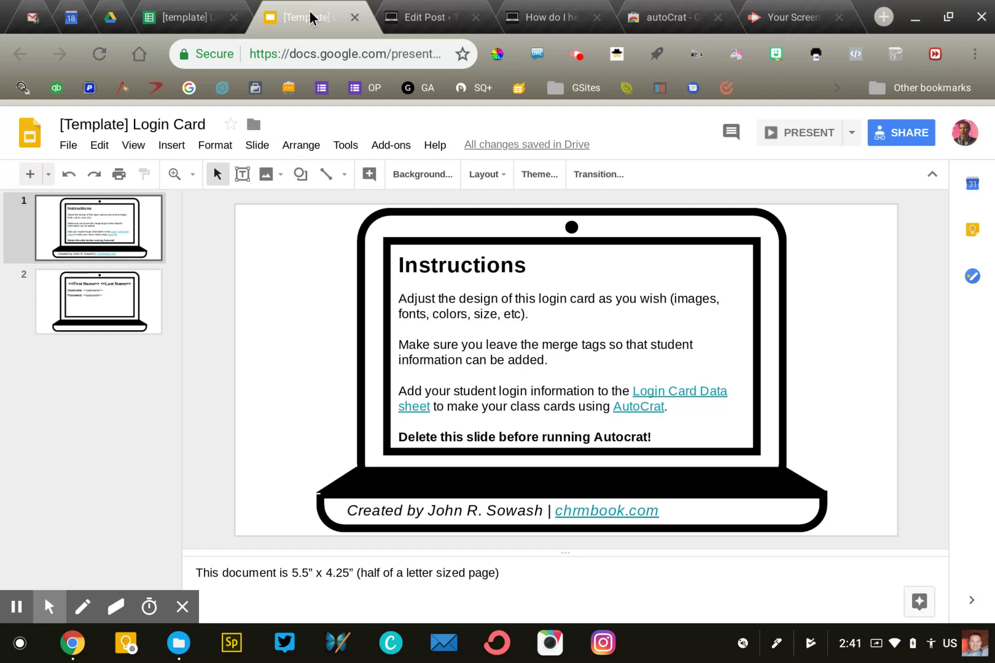
click(190, 18)
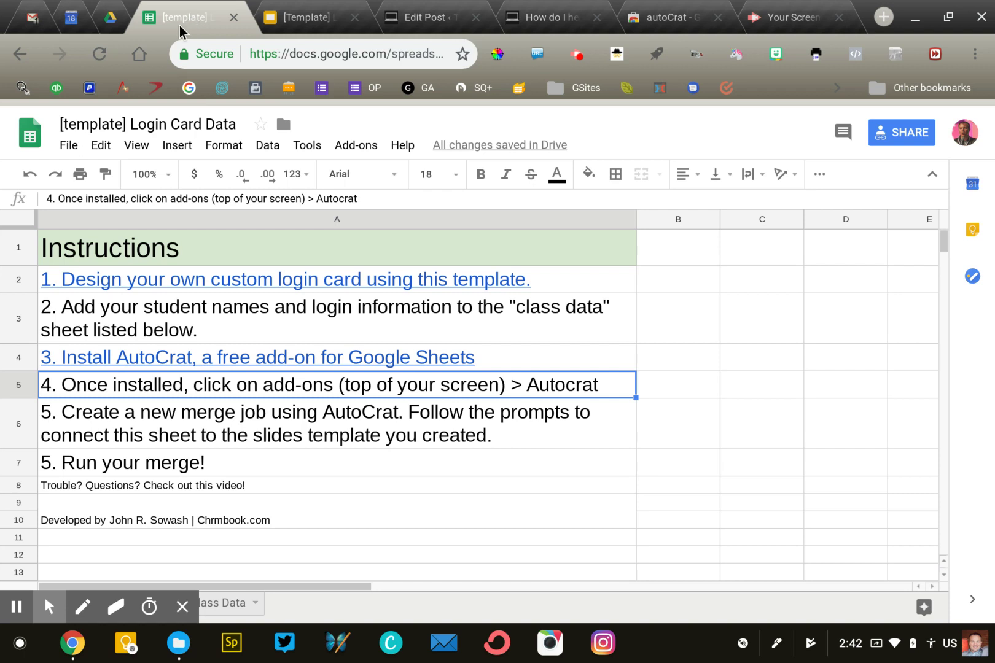
click(301, 19)
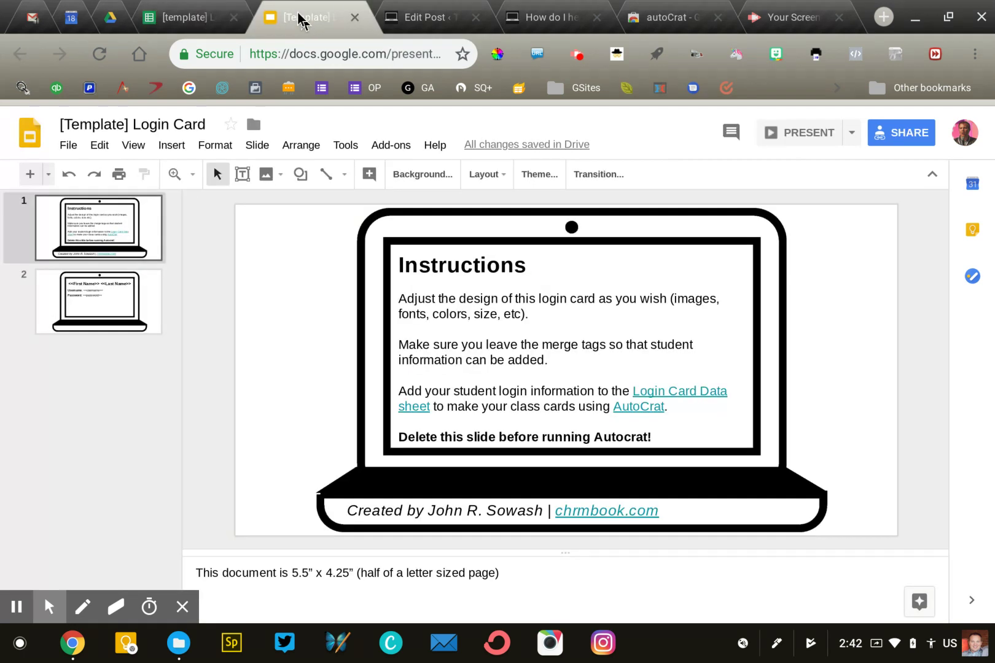
- Inspect slide 2's First Name, Last Name, username and password merge tags
click(134, 301)
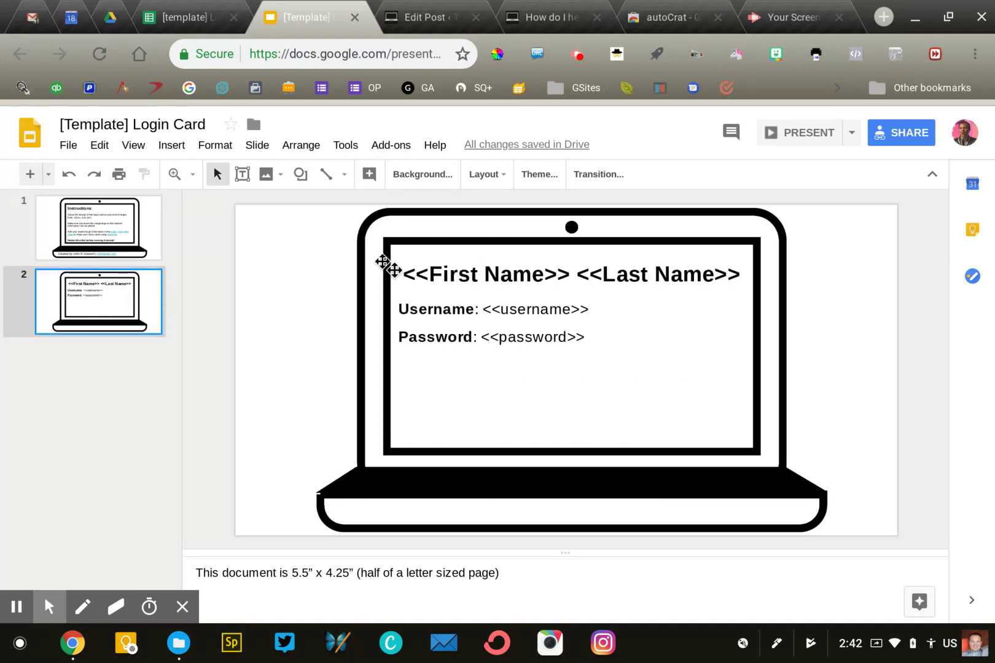
drag(406, 275, 569, 270)
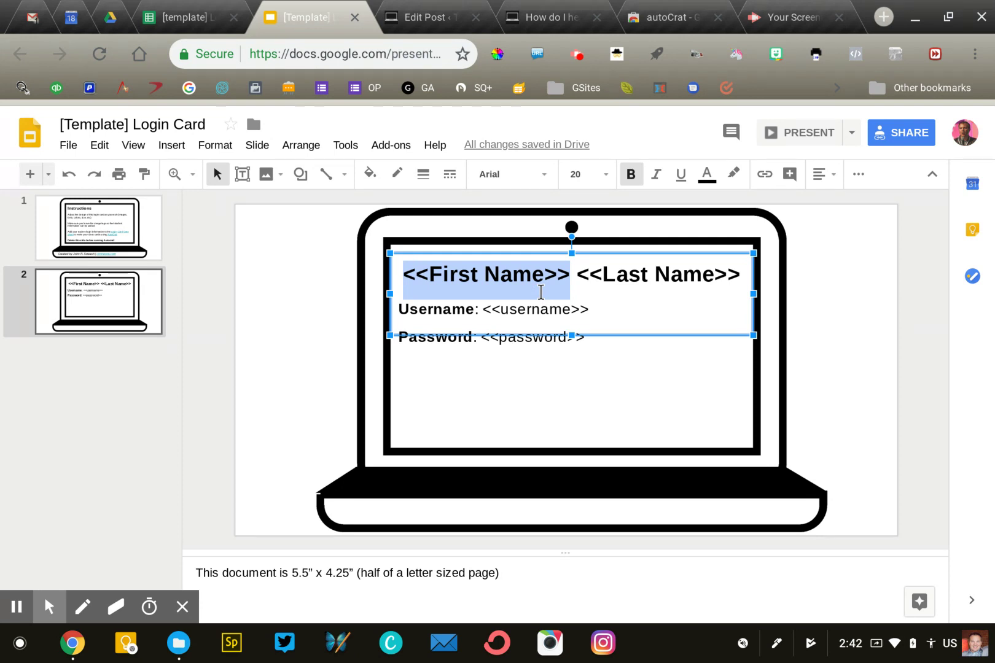
click(541, 291)
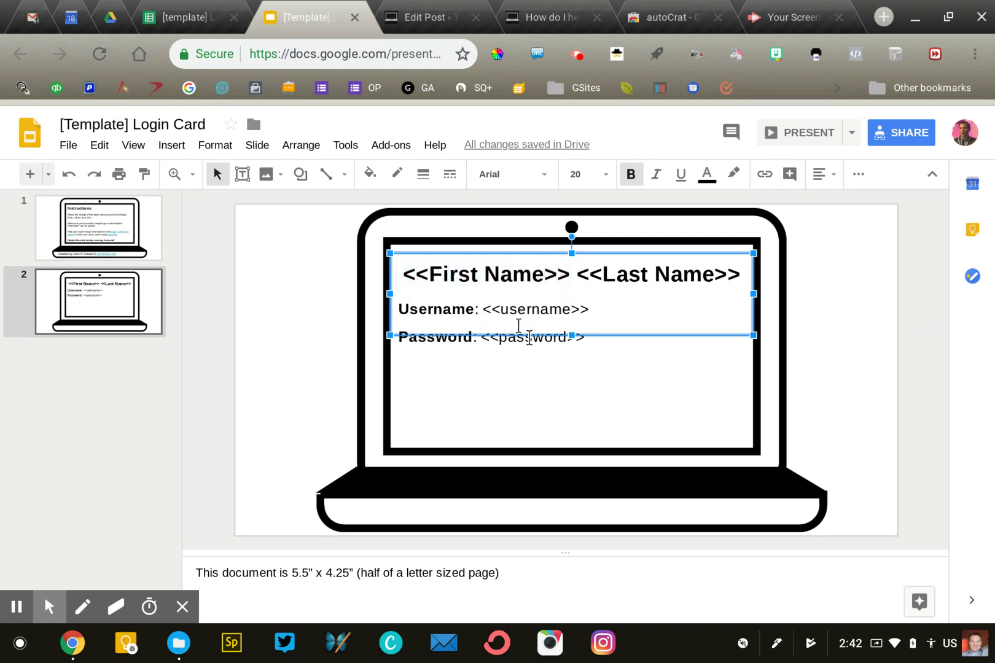
click(114, 218)
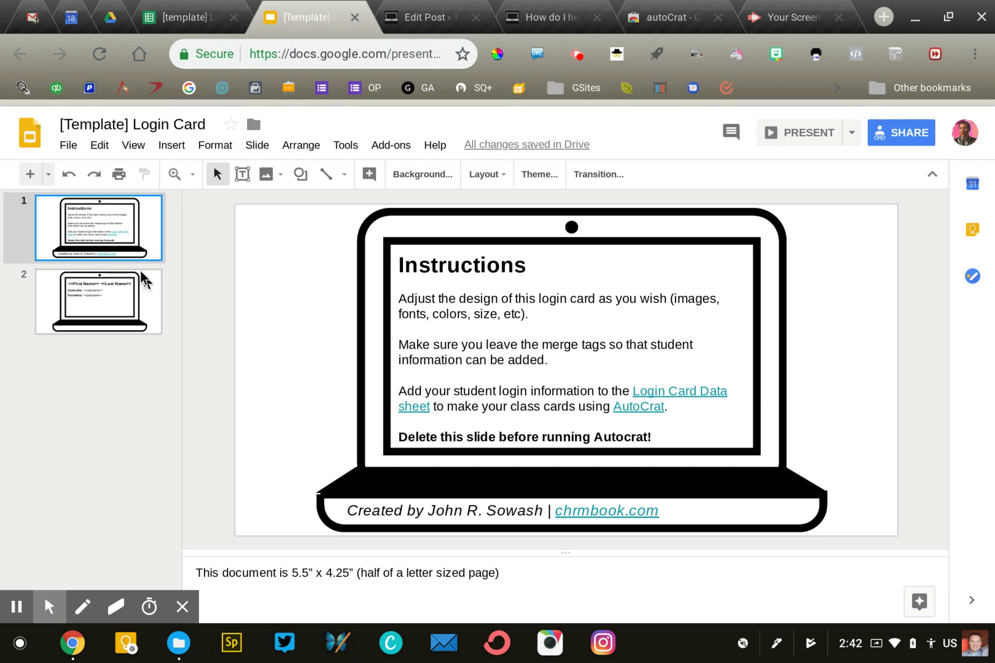
click(140, 290)
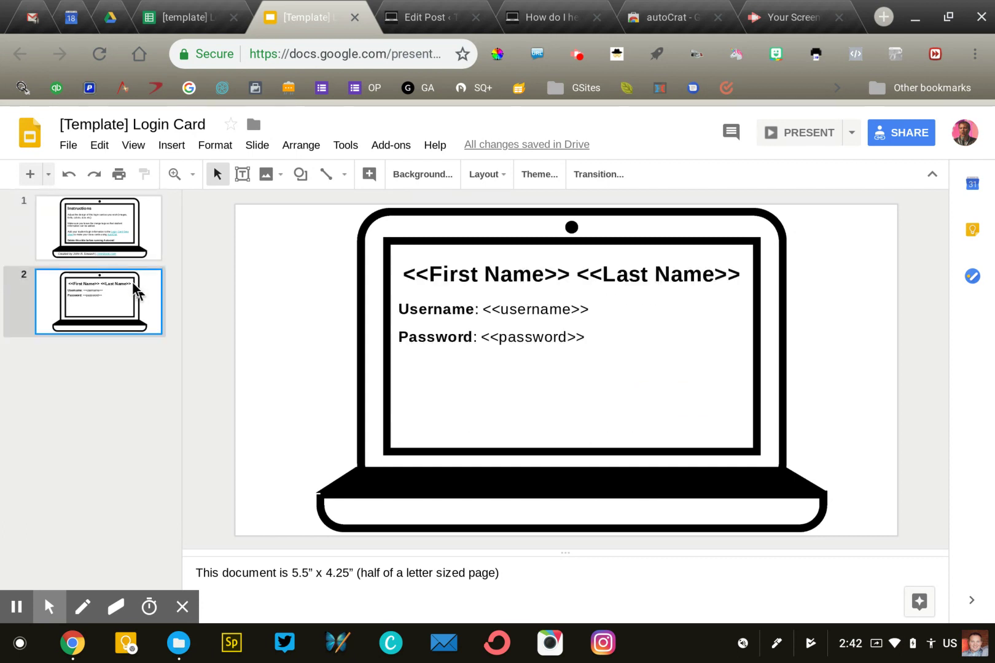
click(187, 14)
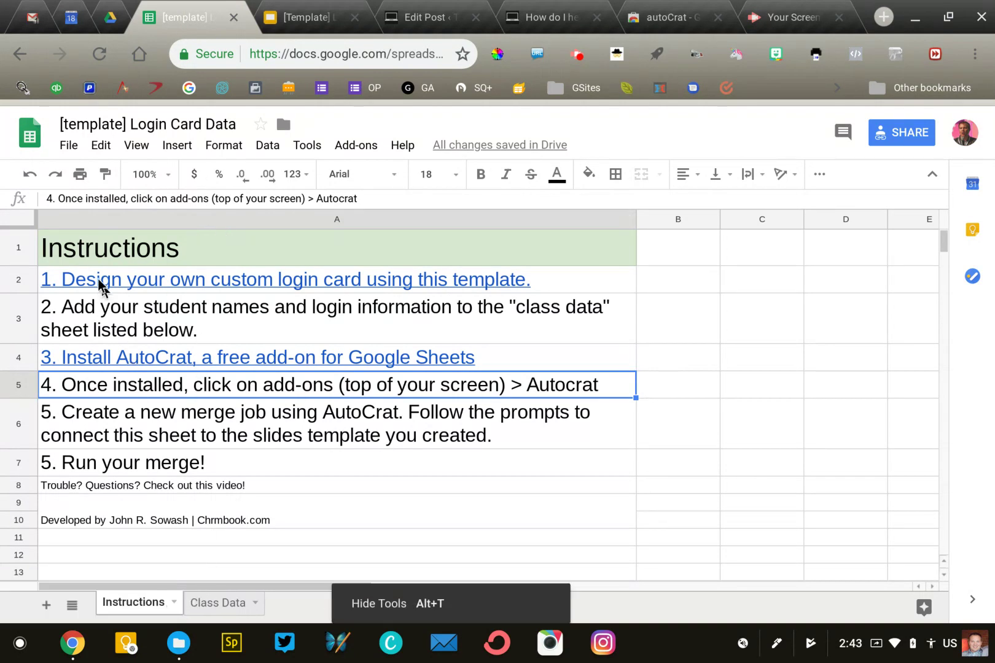
- Select cell A3 with the step 2 instruction on the Instructions sheet
mouse_move(97, 279)
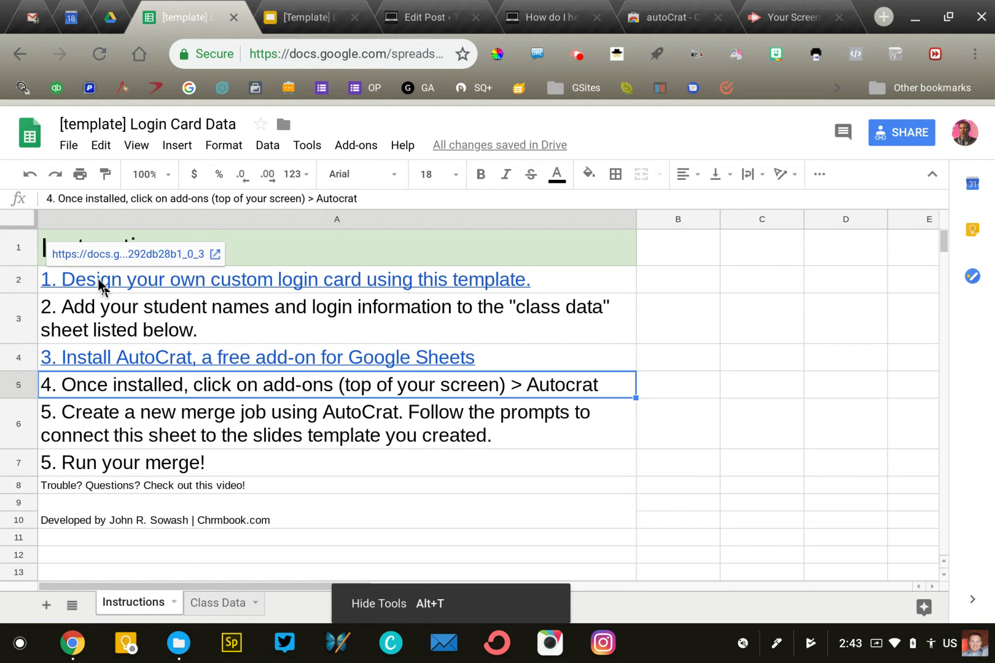
click(101, 330)
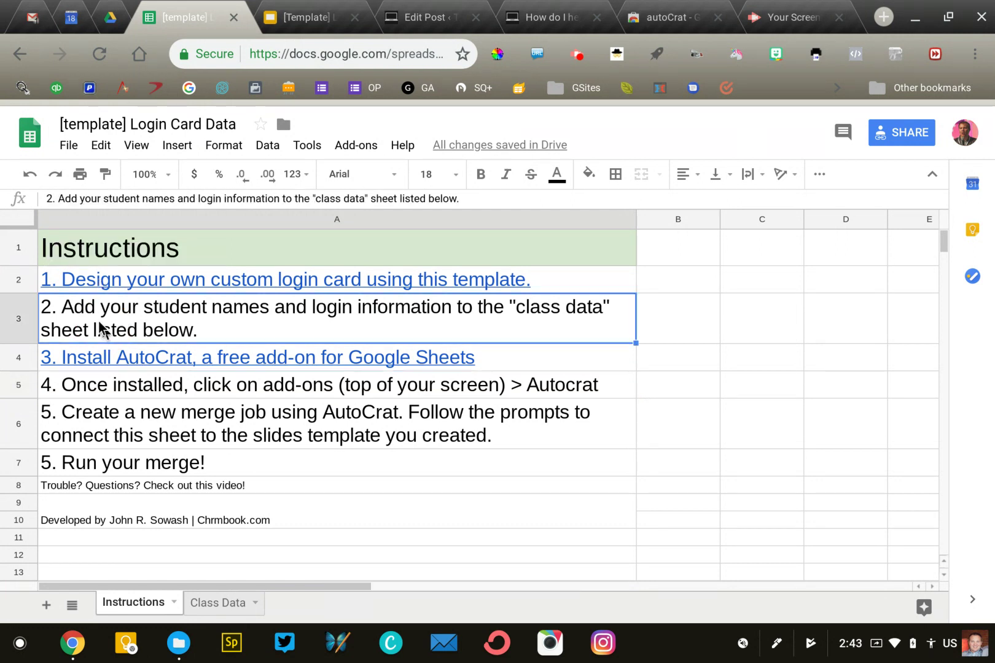
click(217, 604)
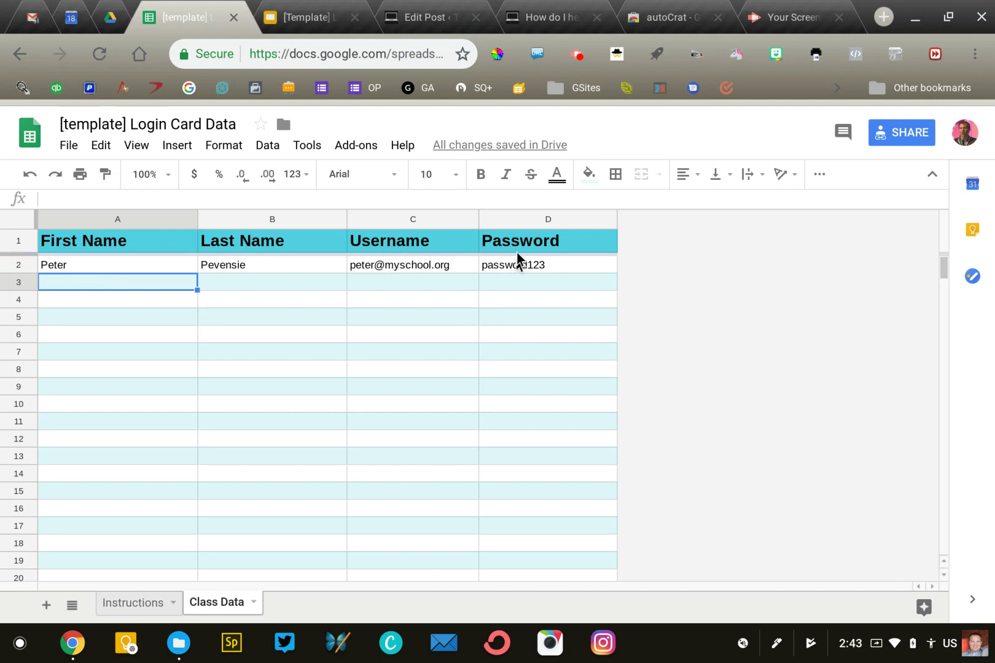
click(461, 265)
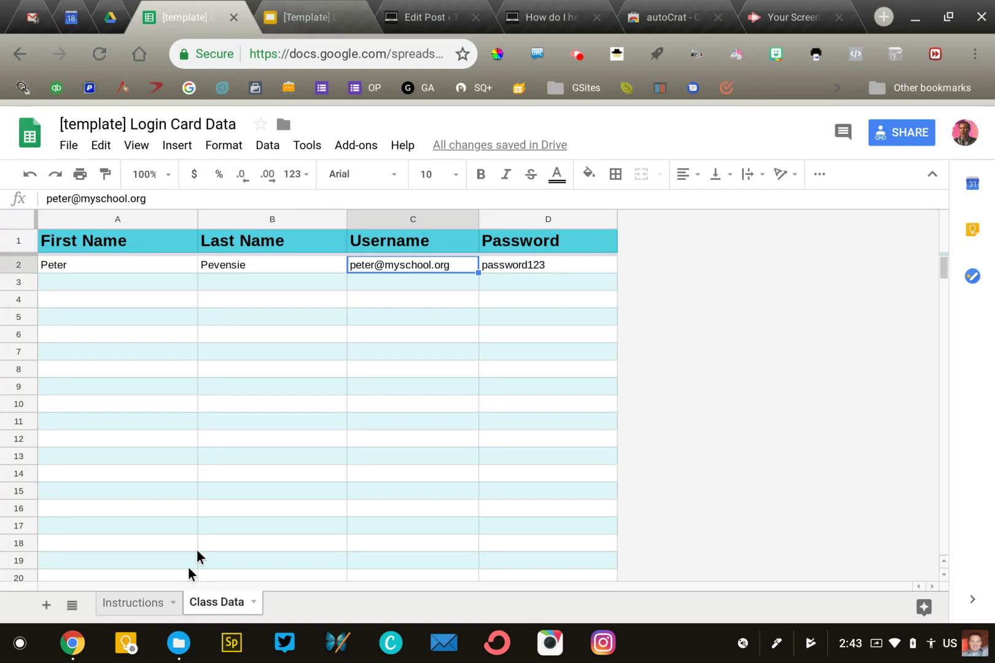
click(136, 604)
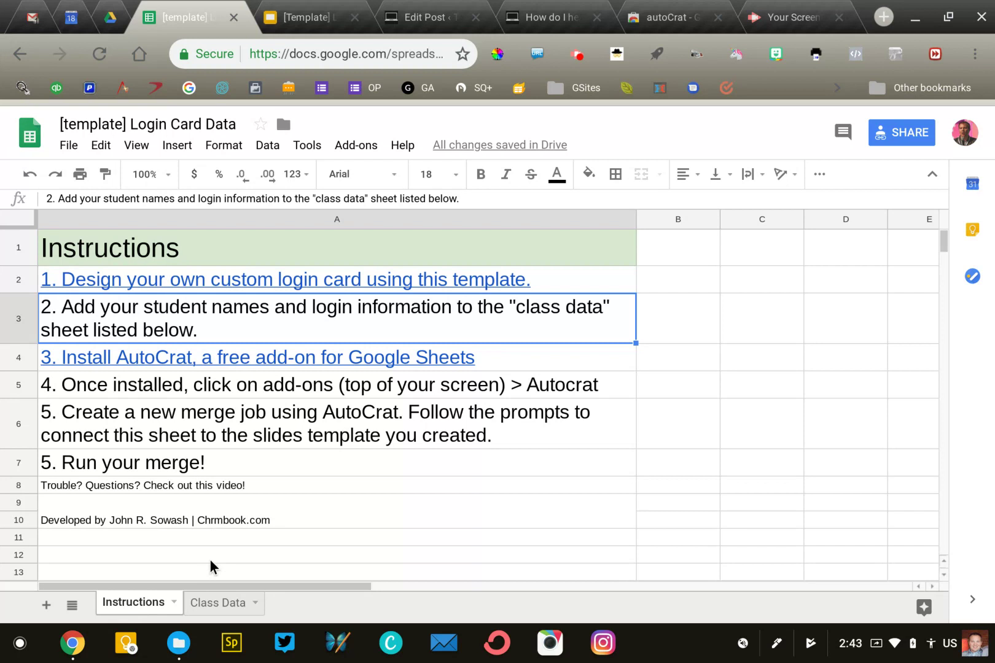
click(217, 390)
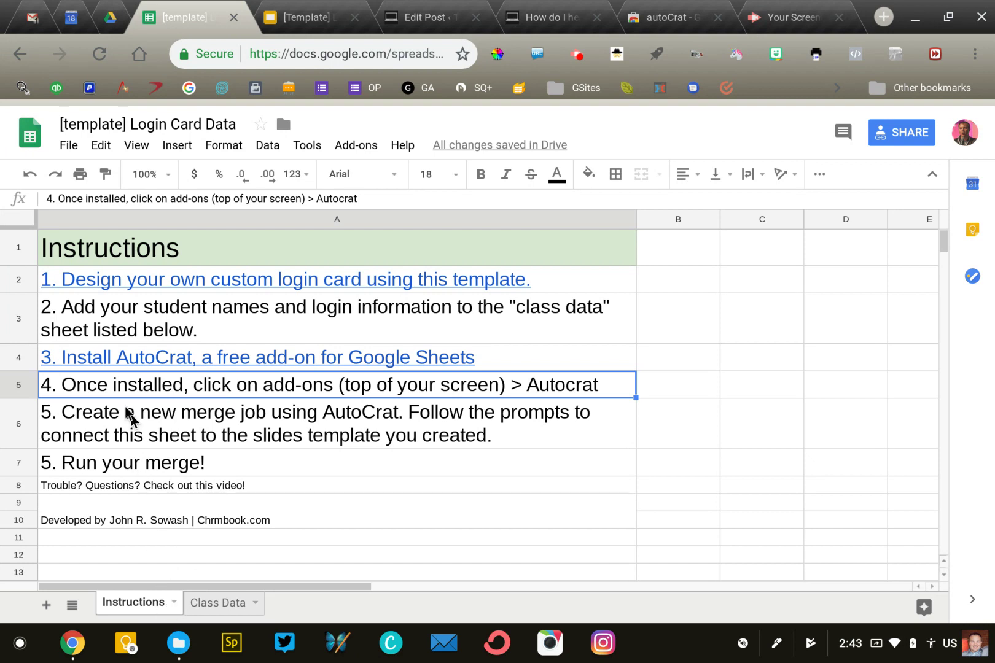
mouse_move(94, 362)
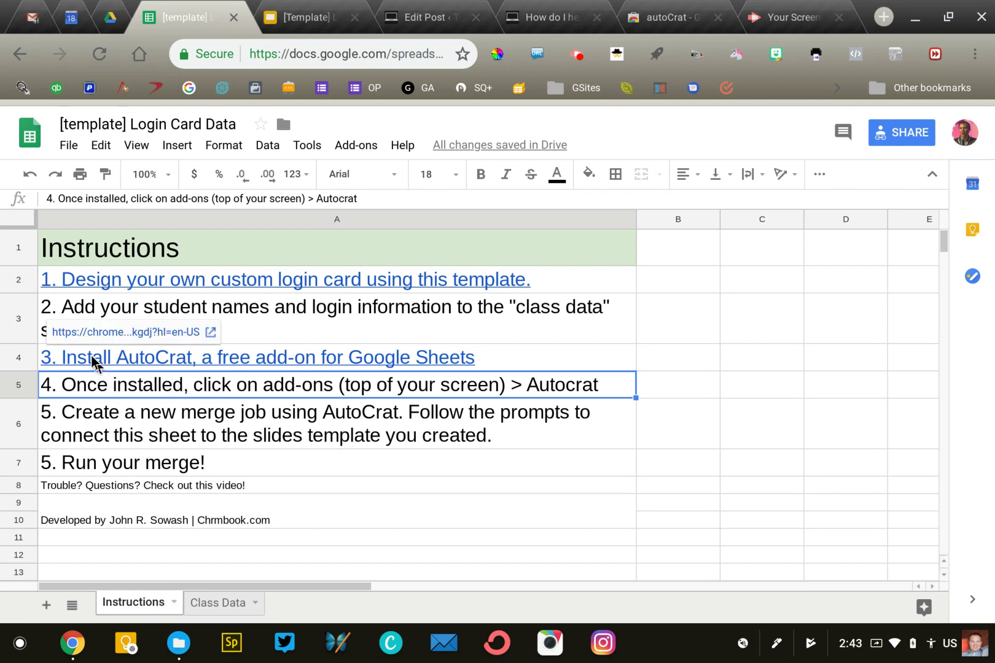
click(93, 332)
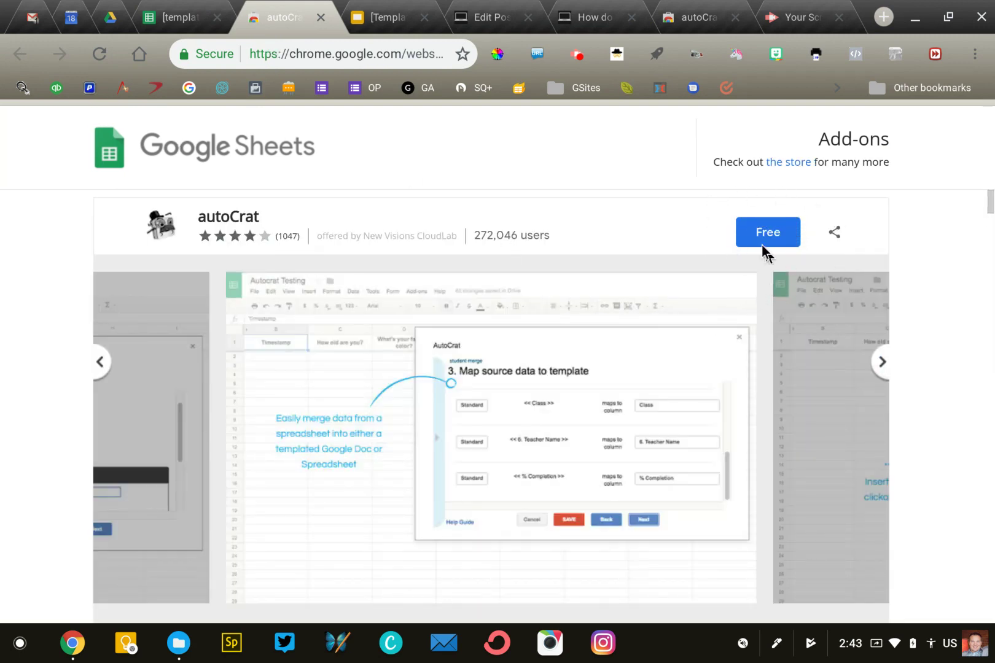
click(319, 18)
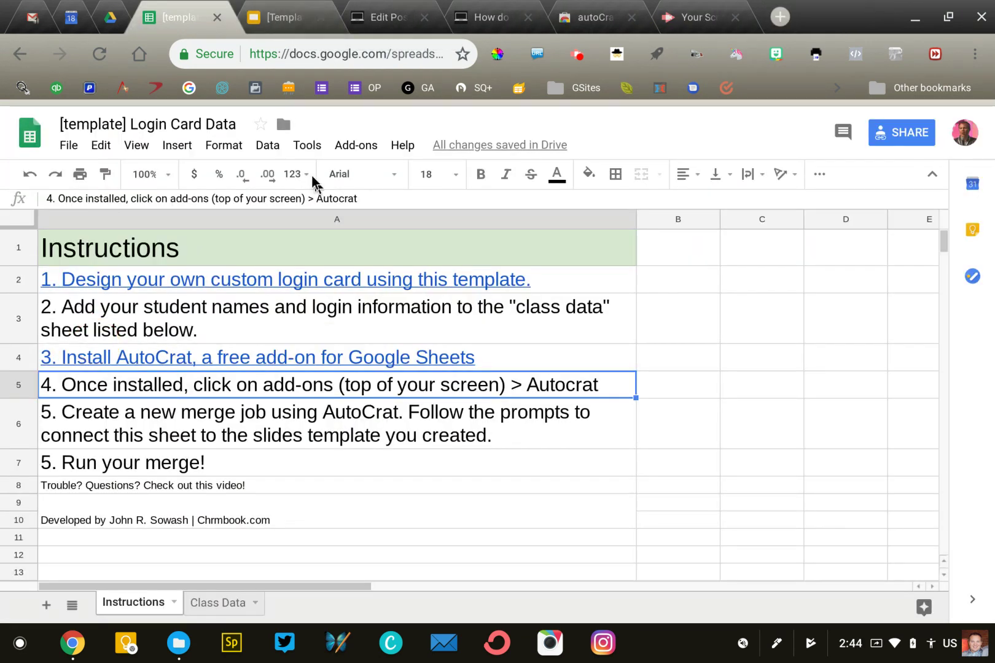
- Launch the autoCrat add-on, revealing the existing 'Login Card Template' job
click(355, 147)
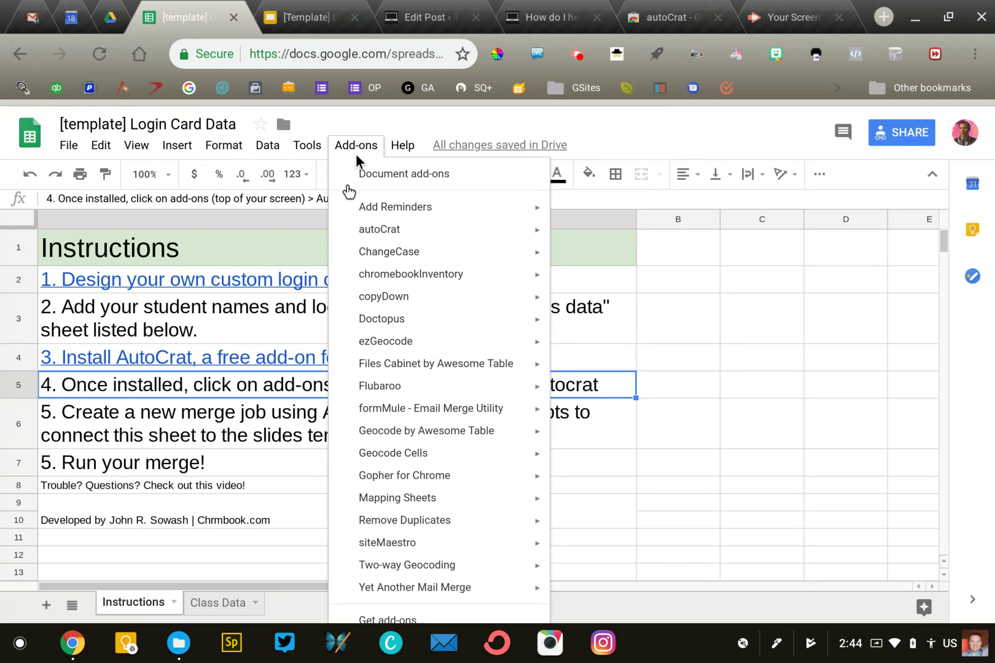
mouse_move(358, 230)
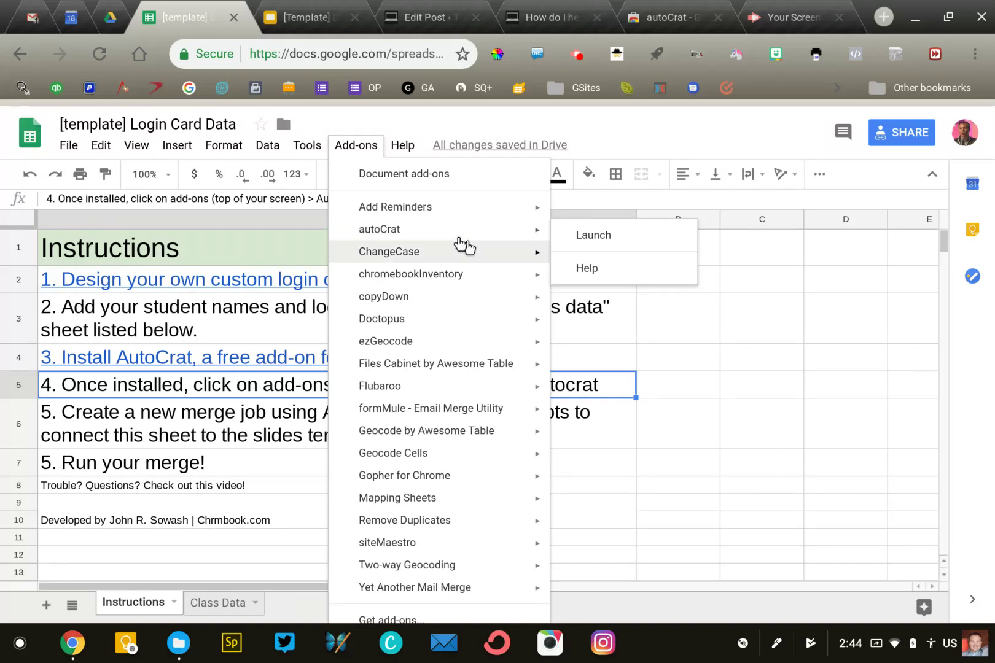
click(572, 237)
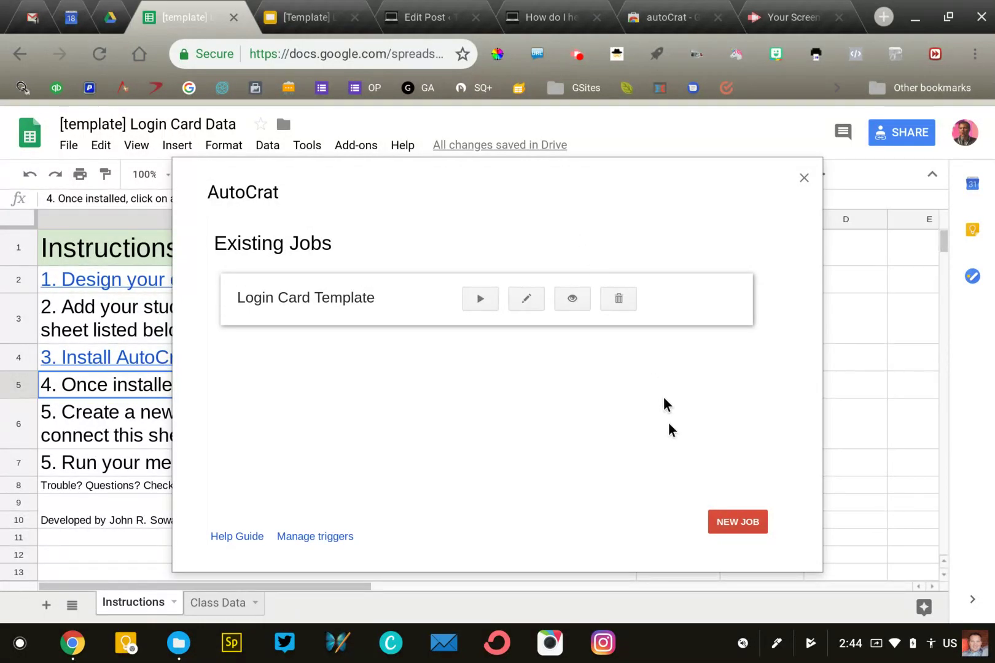
- Create a new autoCrat job named 'Login card template 2'
click(734, 529)
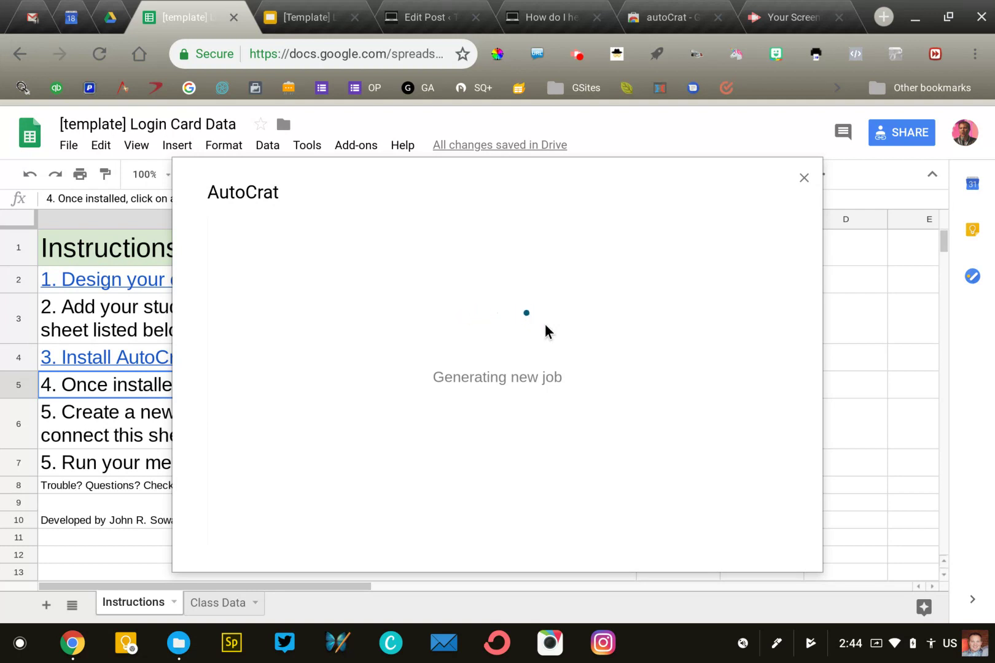
click(343, 295)
text(a)
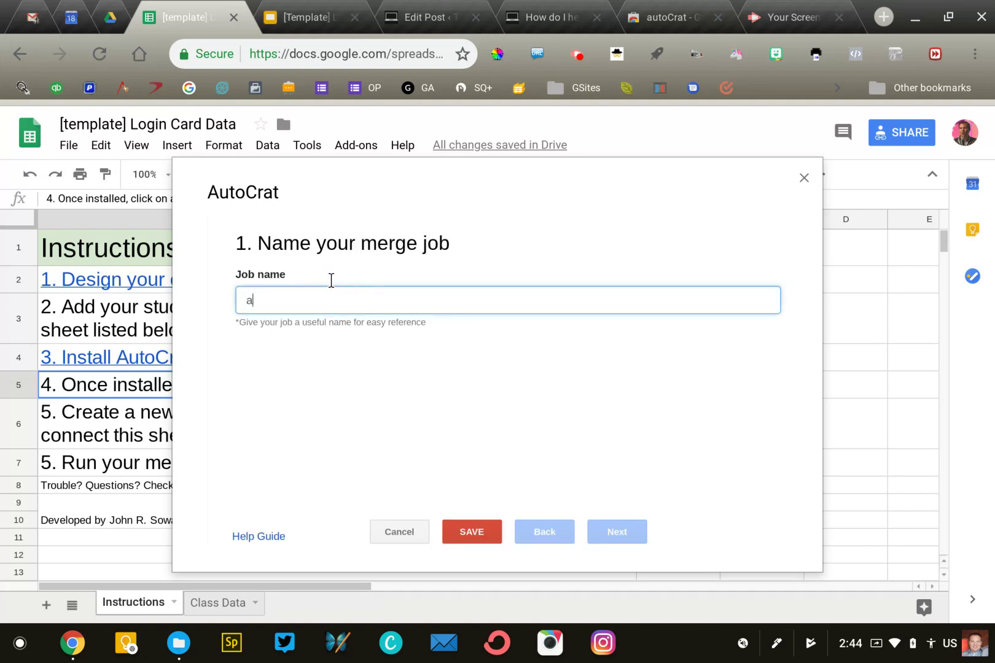
text(Login card template)
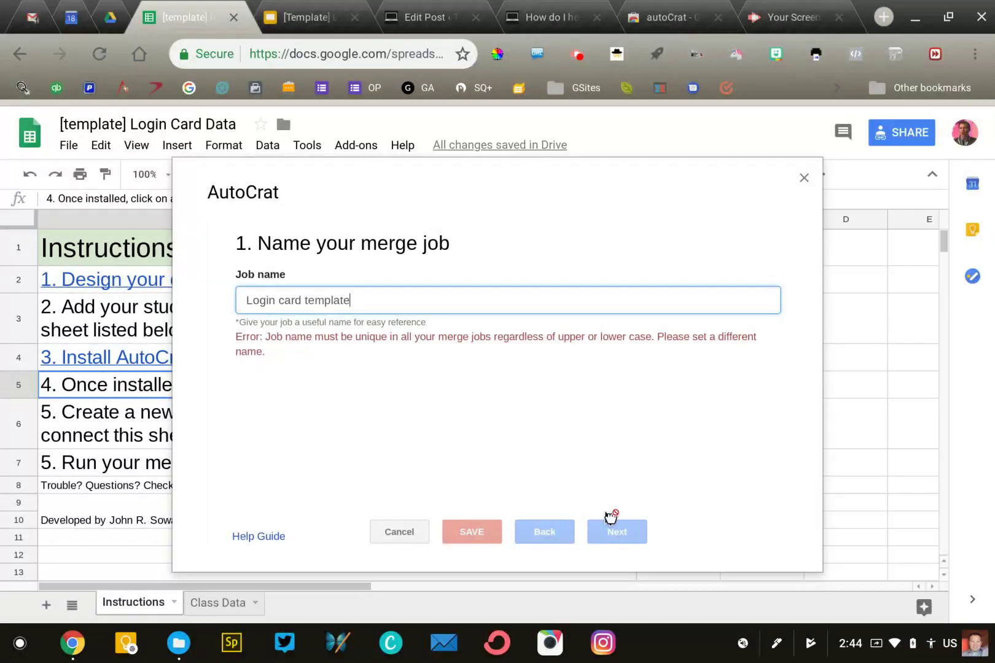
click(437, 302)
text(2)
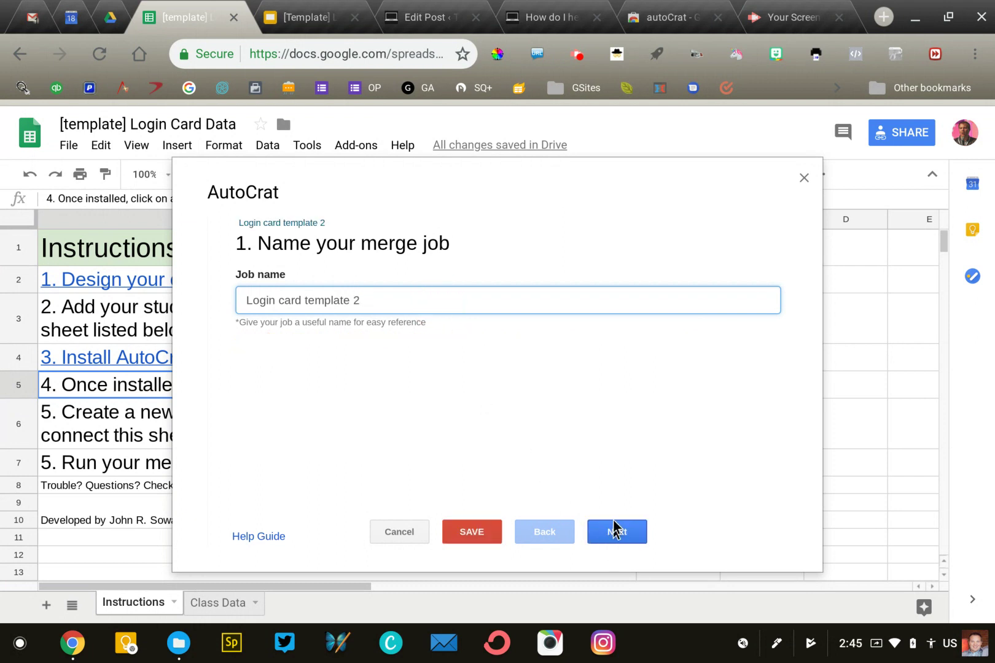
click(616, 530)
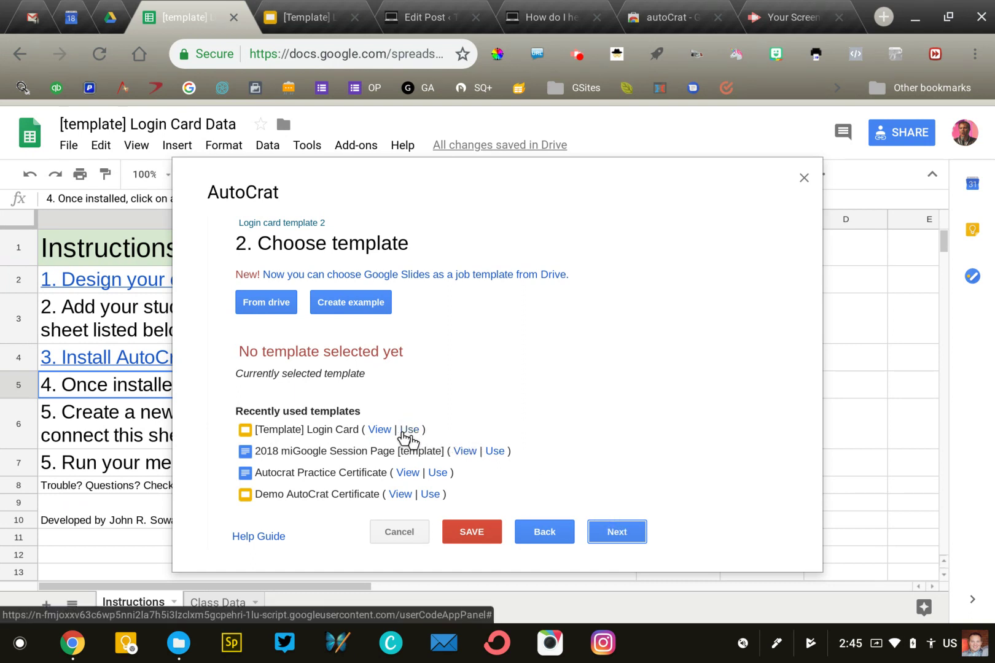
- Choose '[Template] Login Card' as the job's template
click(613, 533)
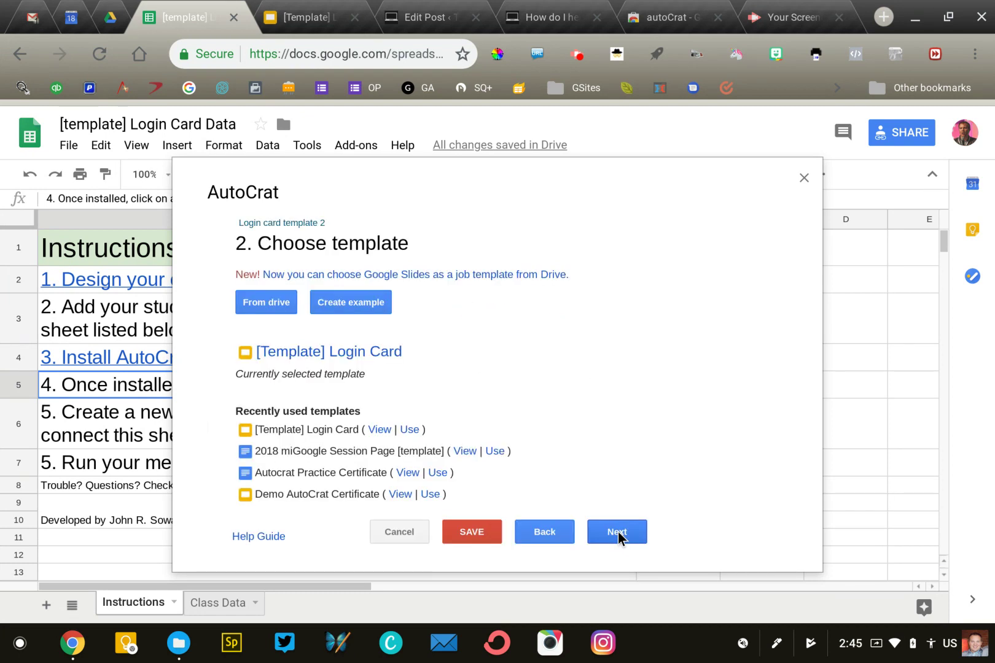
- Review the template's merge tags, such as << First Name >>, in the mapping step
click(618, 532)
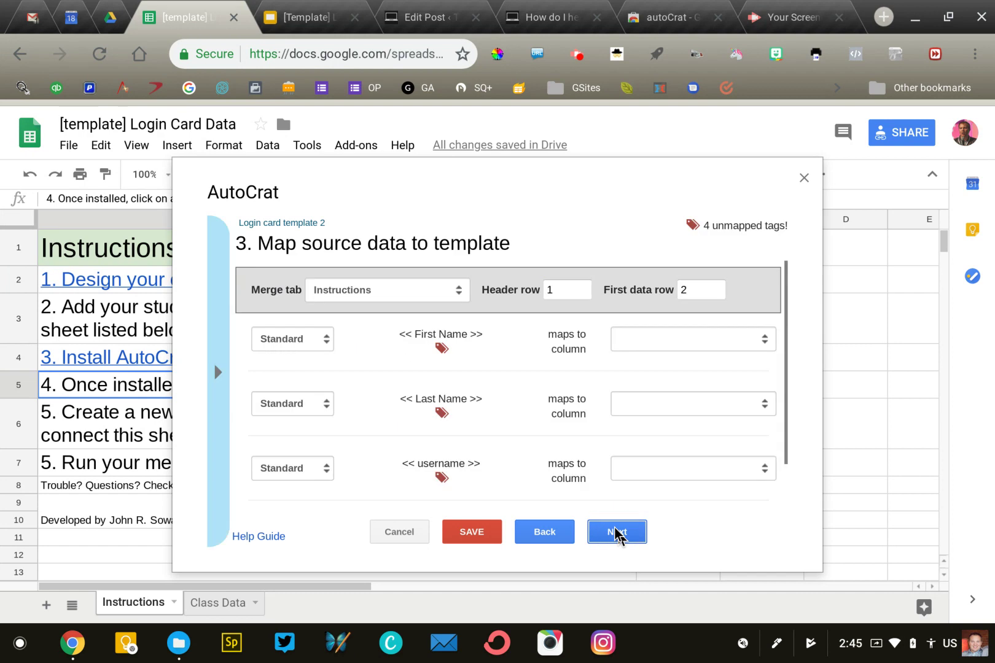
scroll(462, 329, down, 2)
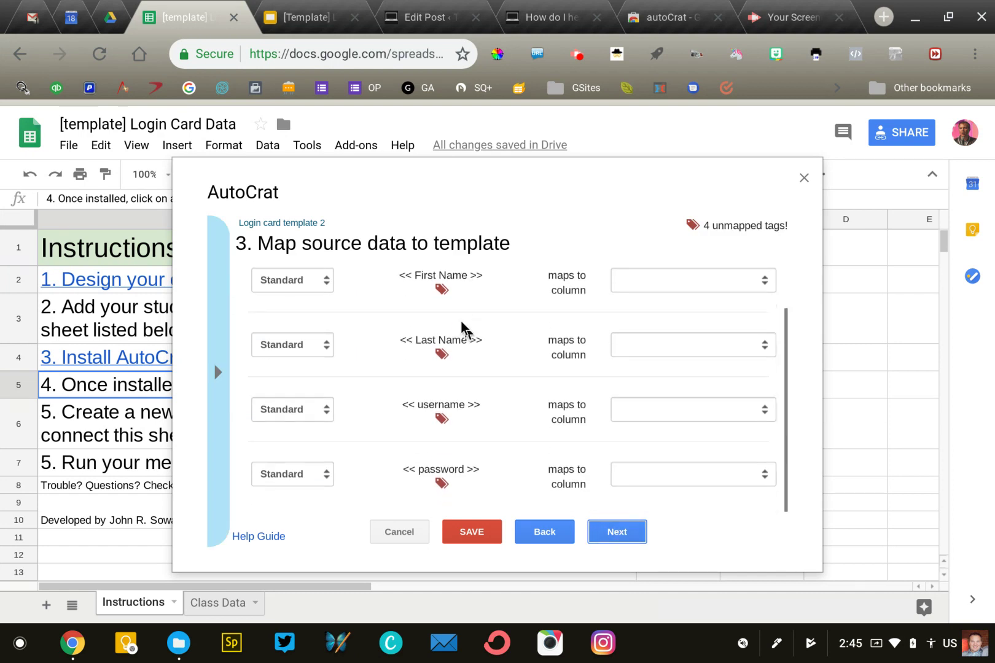
scroll(465, 332, up, 1)
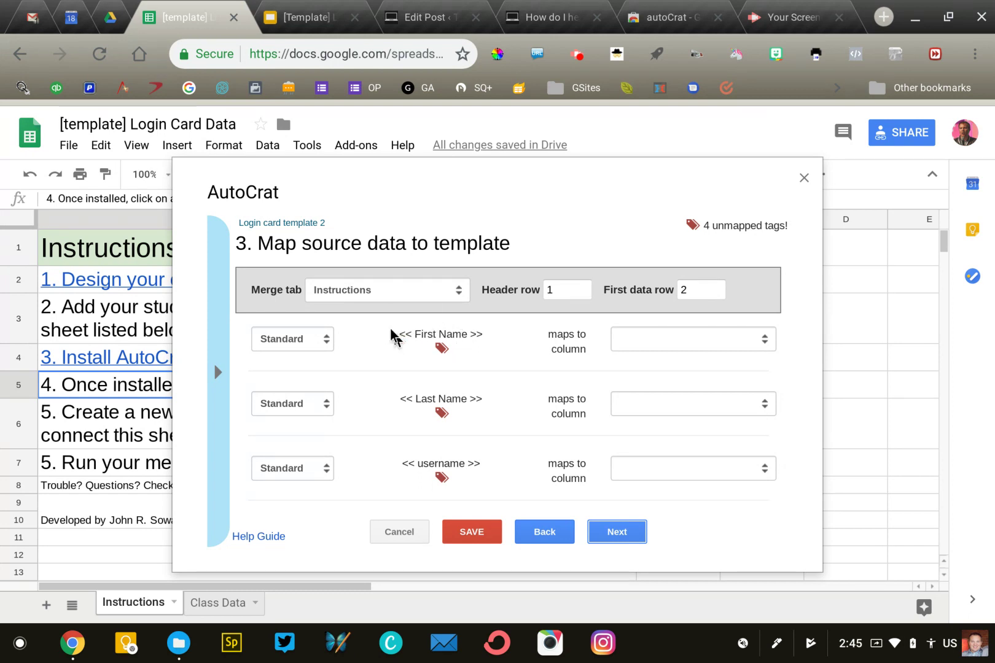
drag(403, 333, 480, 333)
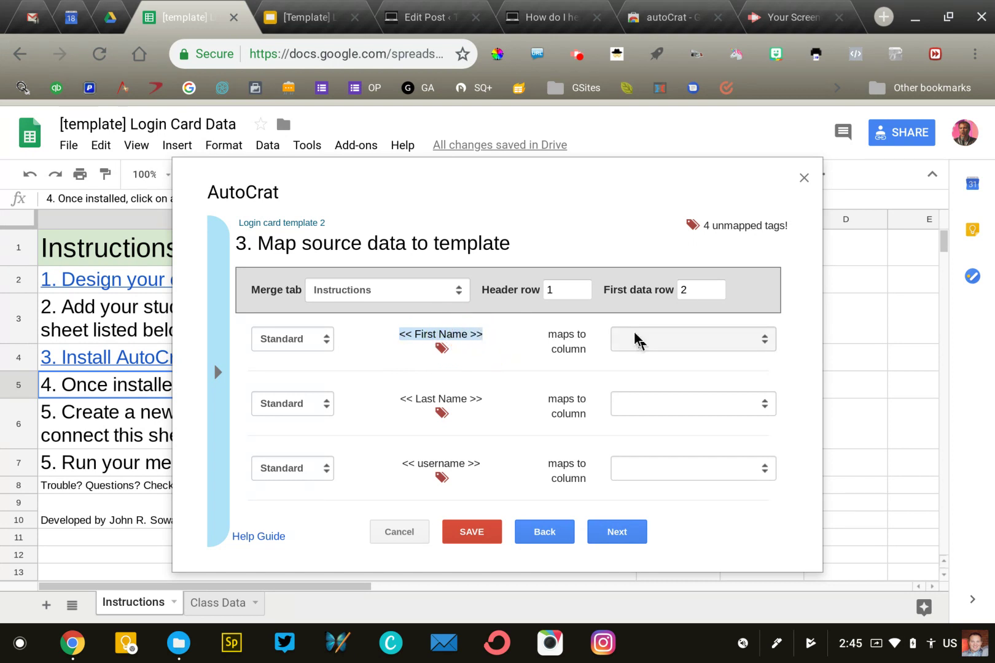
click(515, 345)
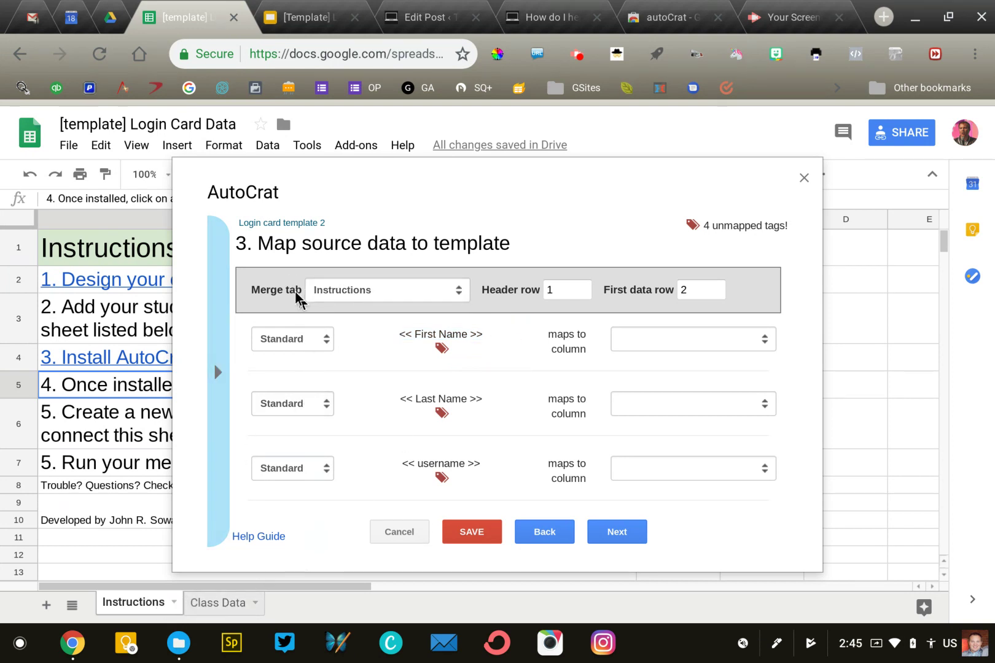
- Merge from Class Data, mapping username to Username and password to Password
click(320, 295)
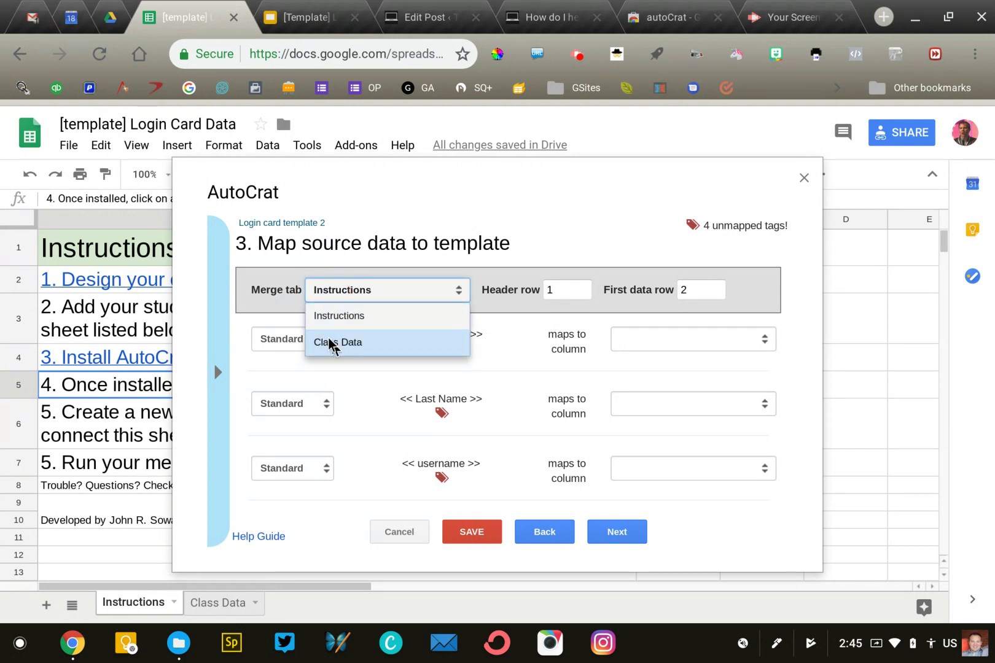
click(332, 343)
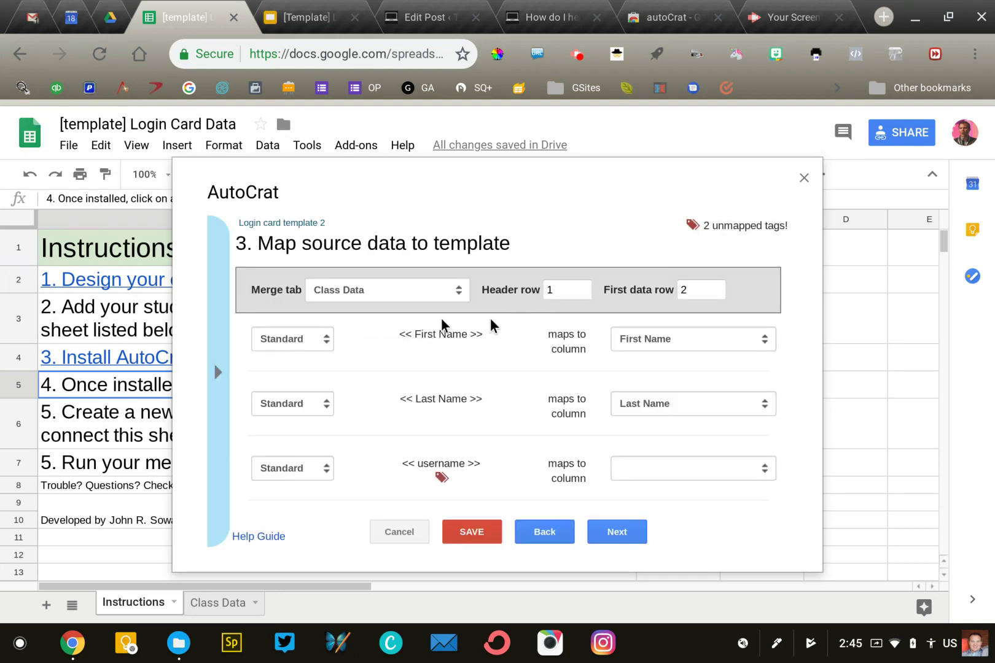
scroll(654, 415, down, 1)
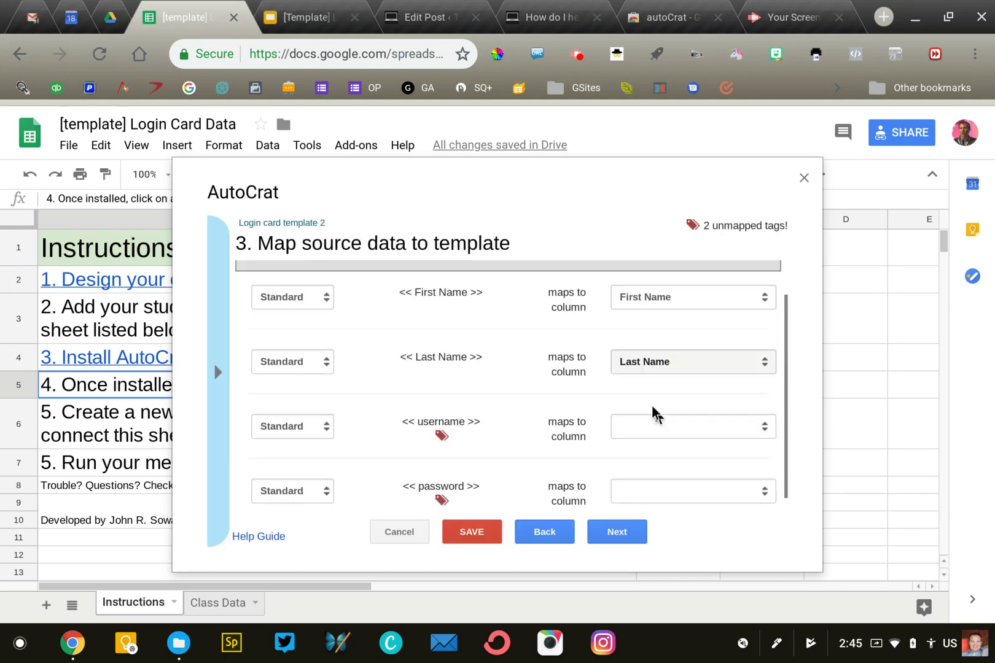
click(631, 410)
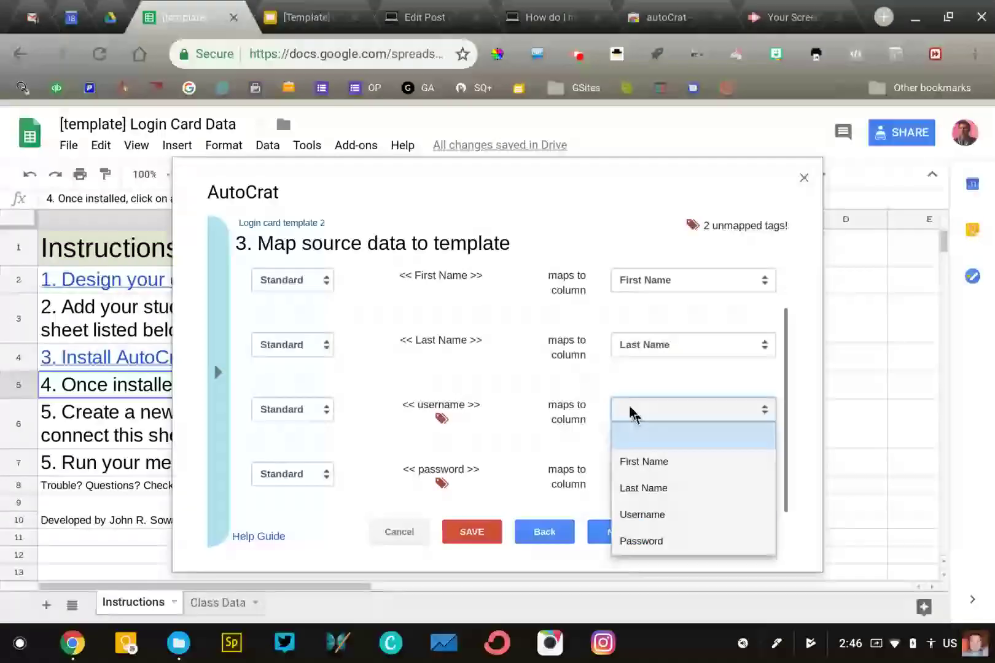
click(641, 516)
click(635, 472)
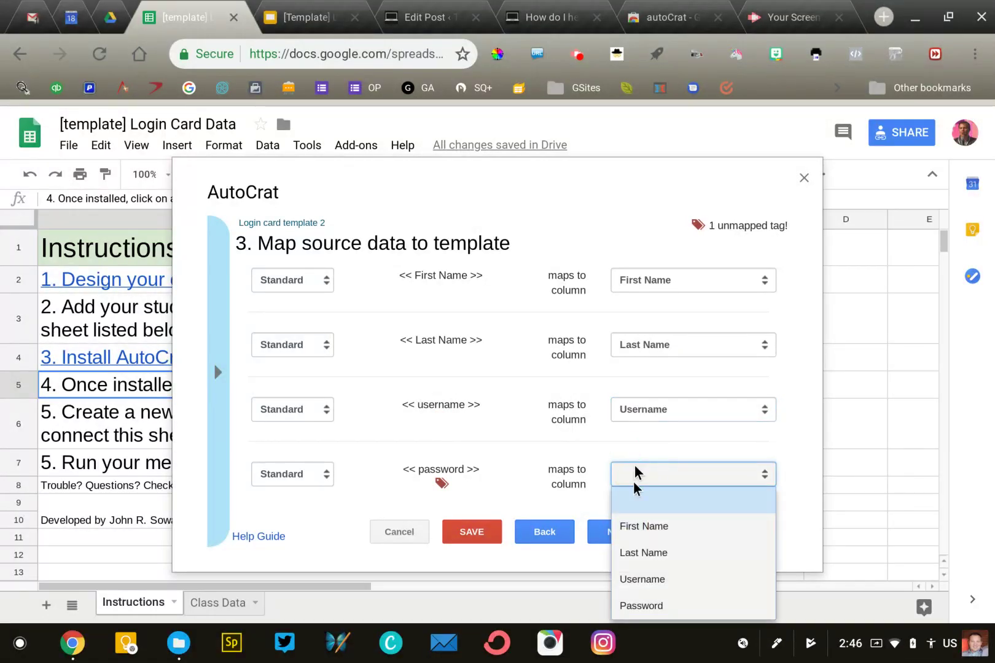
click(648, 605)
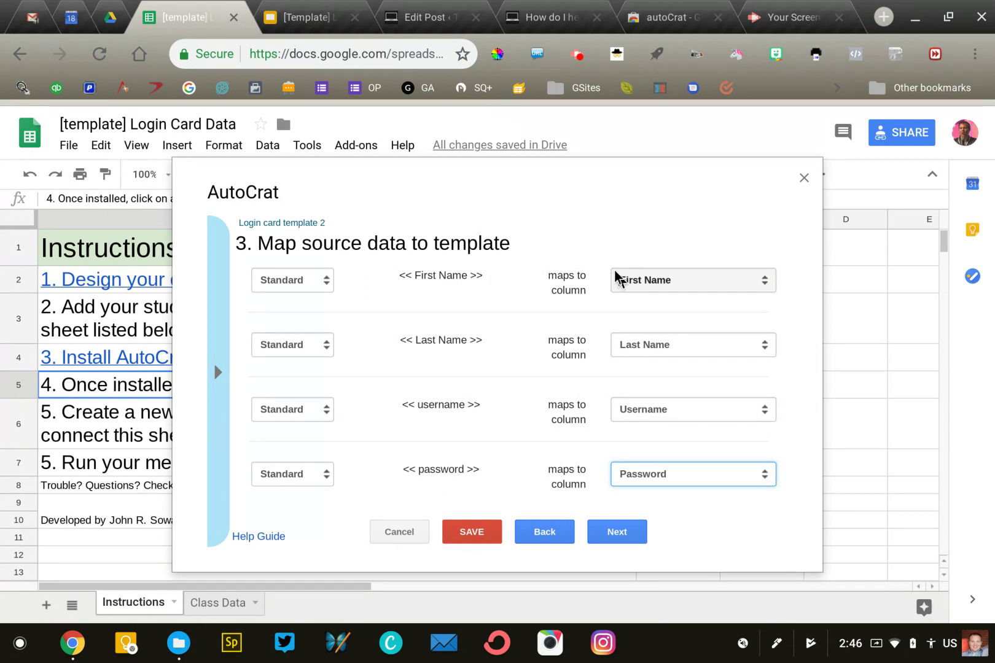
click(617, 533)
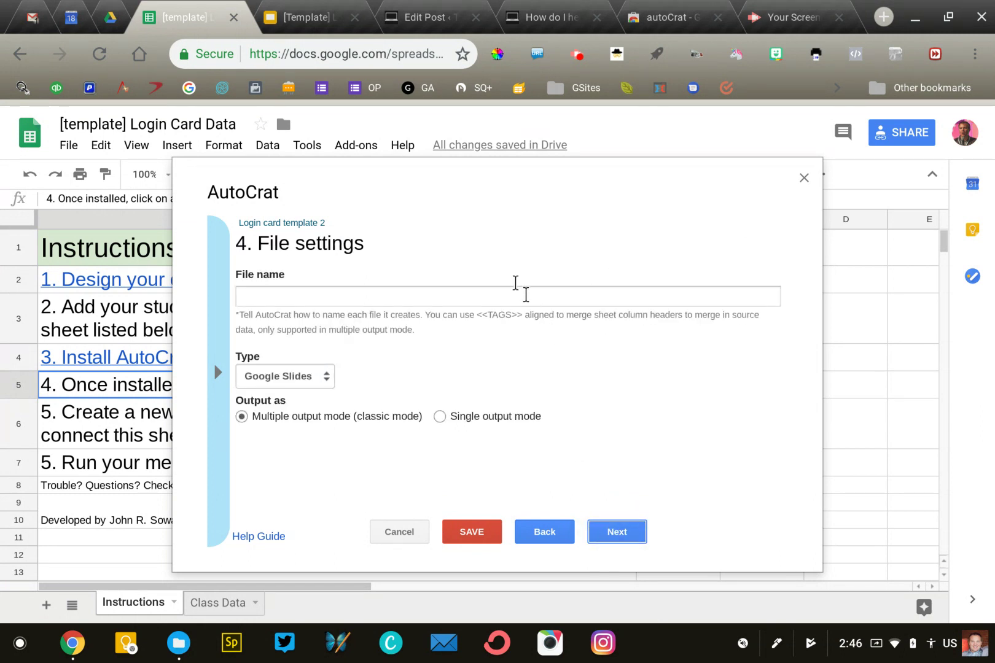
- Name the output 'Class Login Cards' and produce it as a single Google Slides file
click(526, 294)
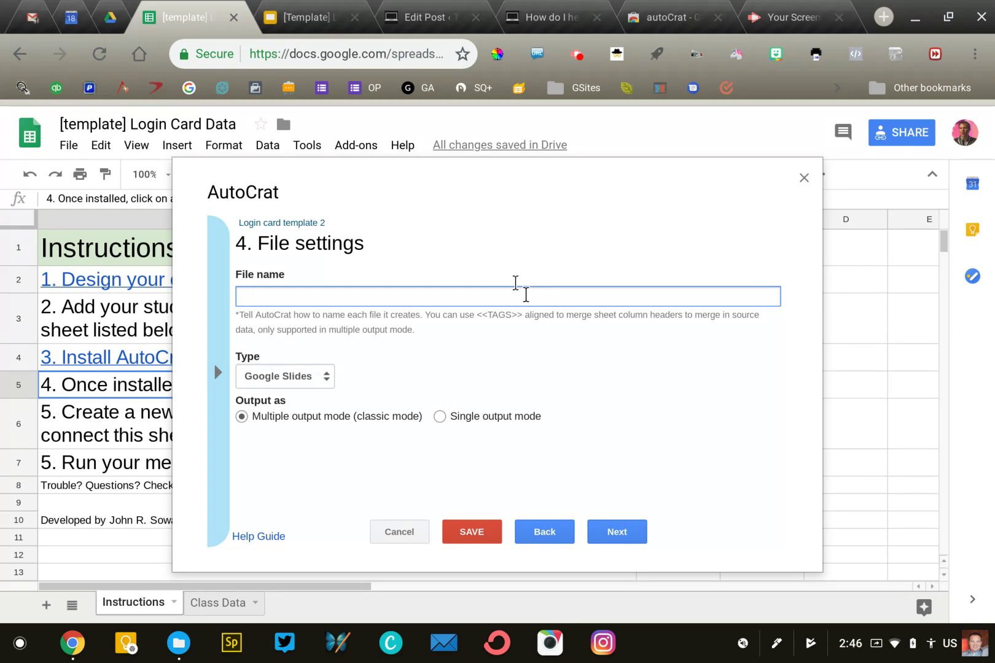
text(Class Login Cards)
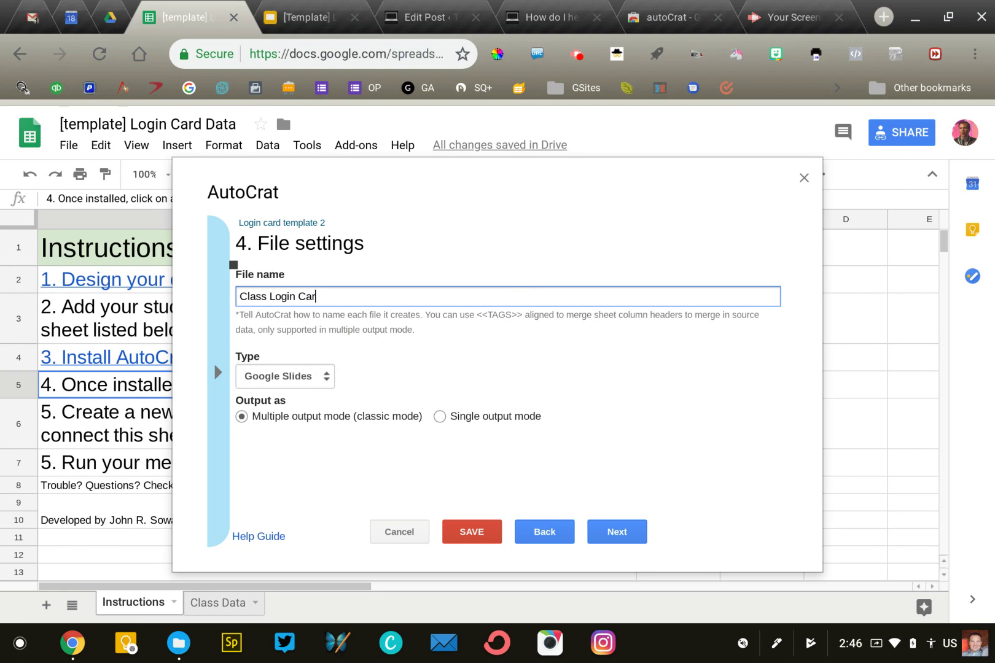
click(589, 371)
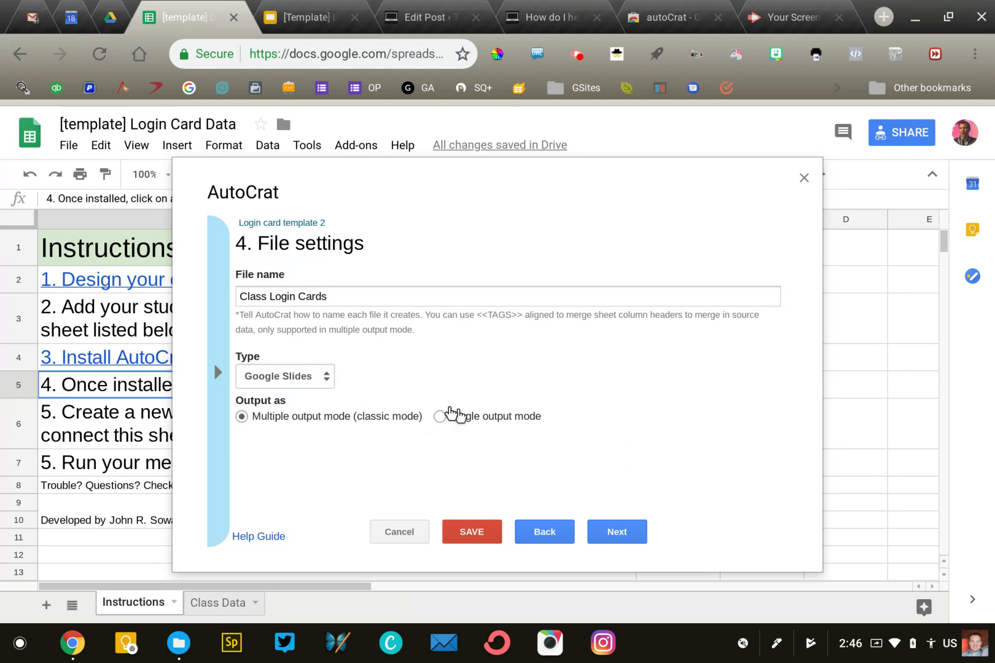
click(440, 417)
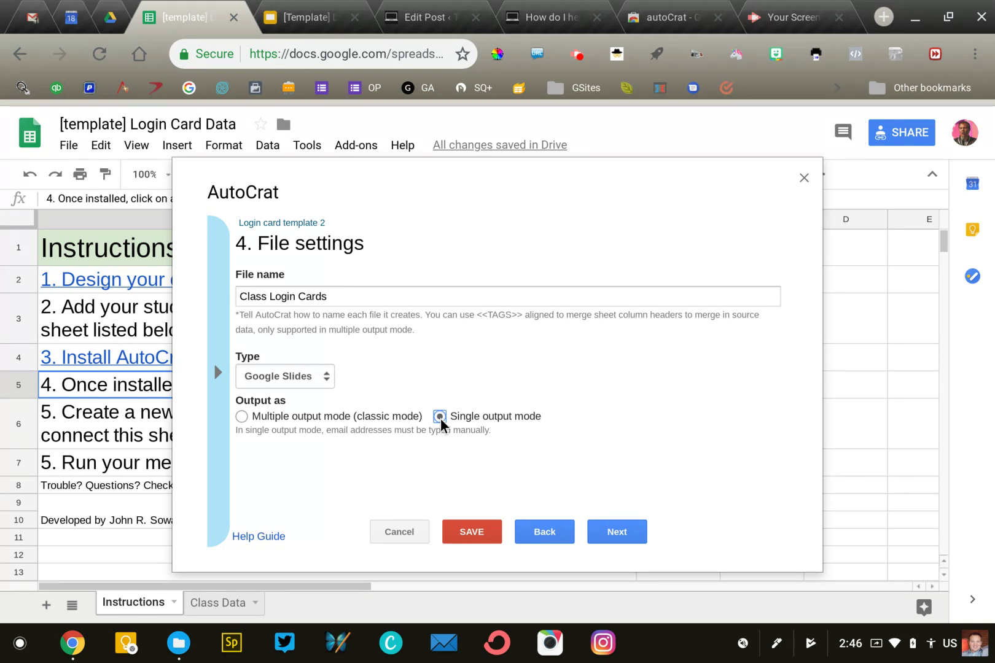
click(614, 536)
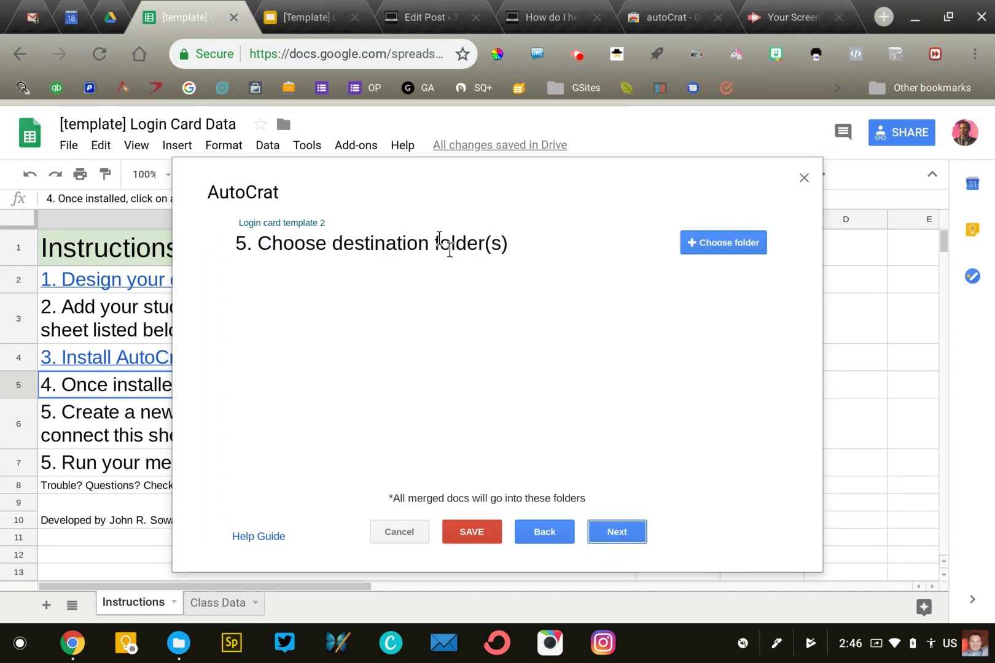
- Skip the optional steps through triggers and save, dismissing the missing-destination error
click(604, 532)
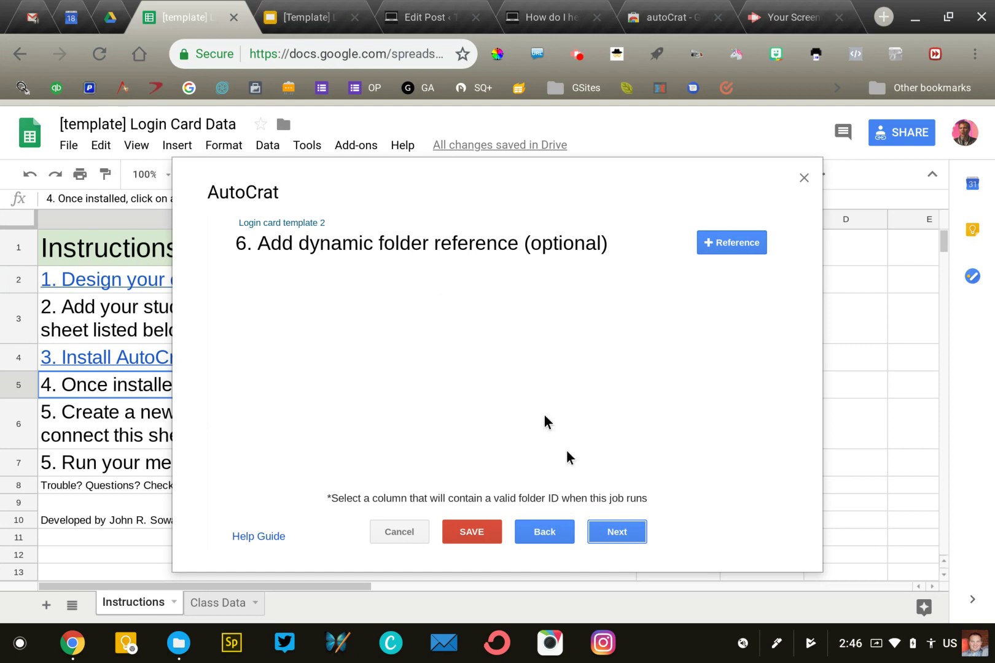
click(605, 532)
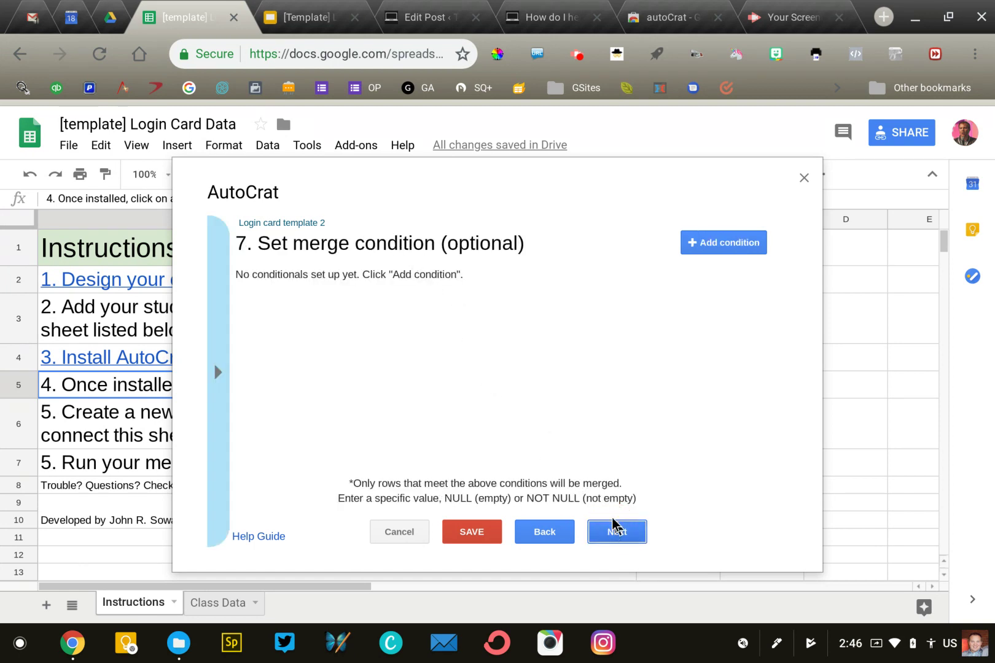
click(619, 532)
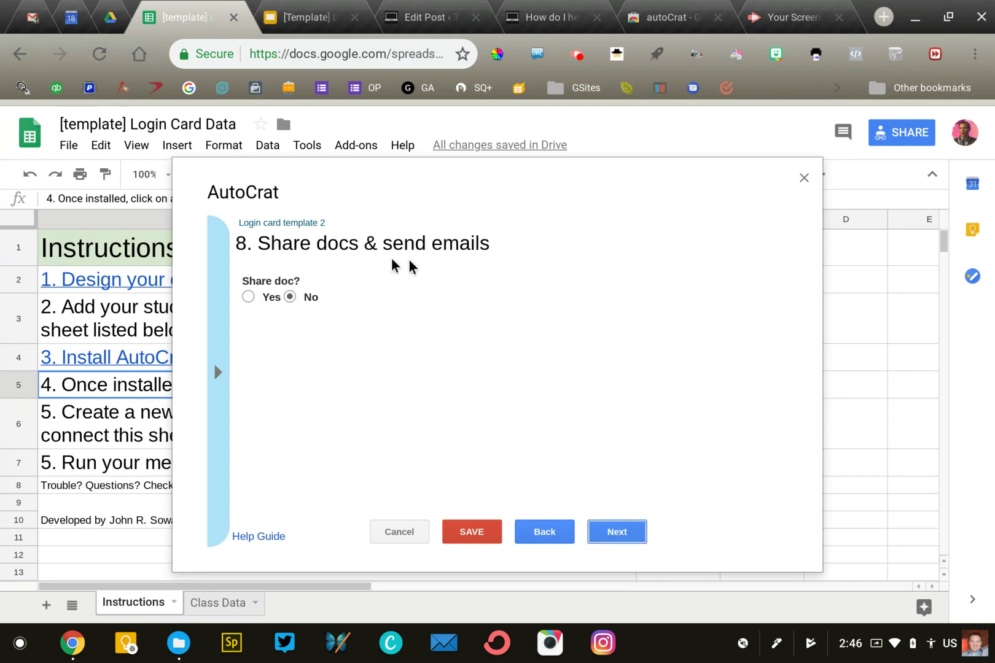
click(612, 522)
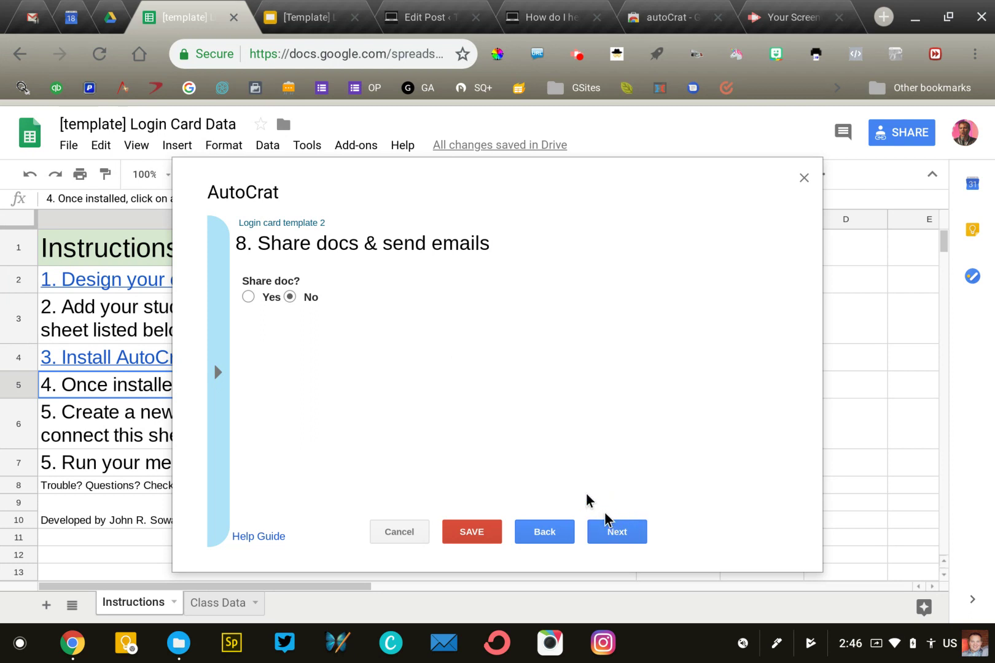
click(620, 532)
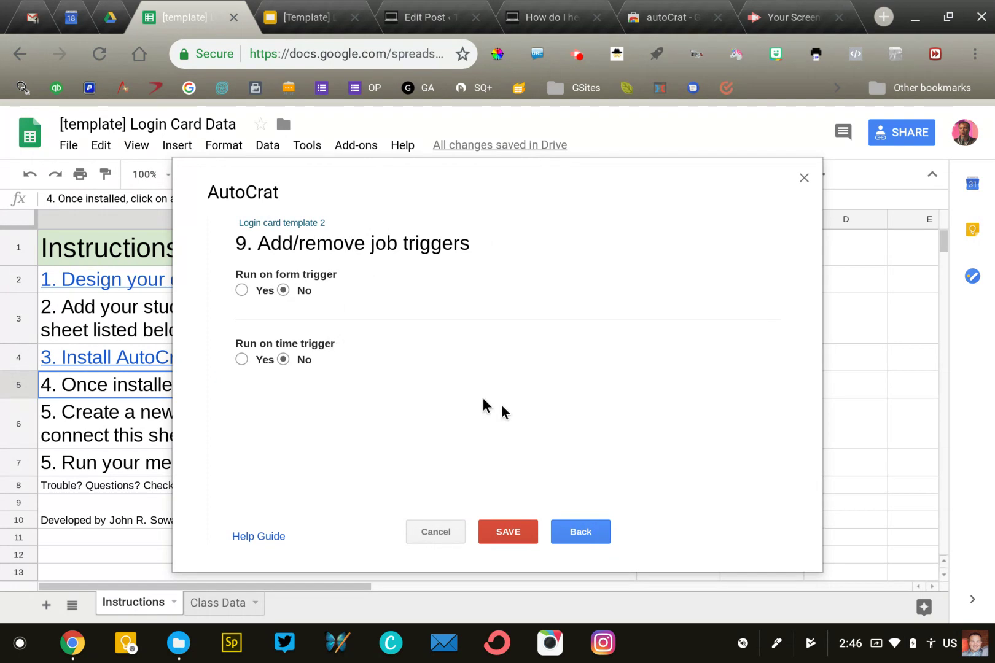
click(505, 533)
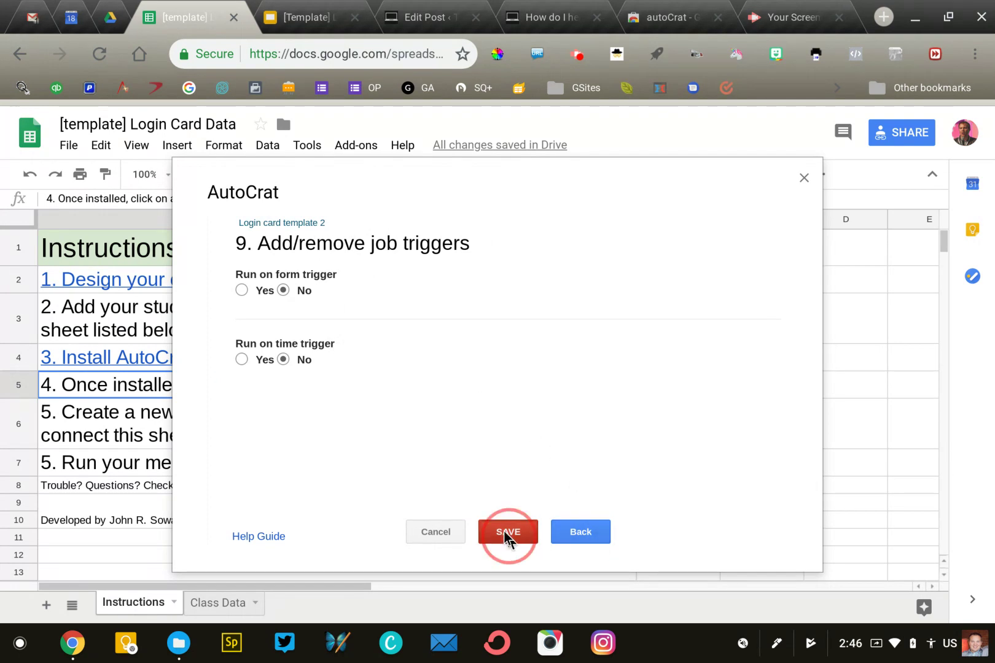
click(721, 363)
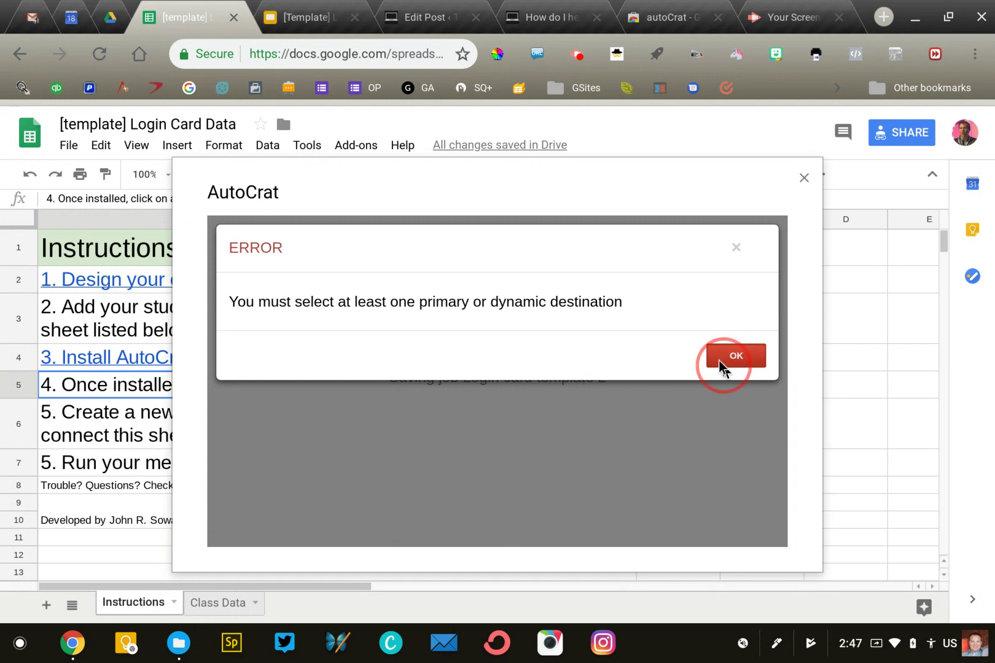
- Pick the Login Card Template Drive folder as destination and save the job
click(740, 234)
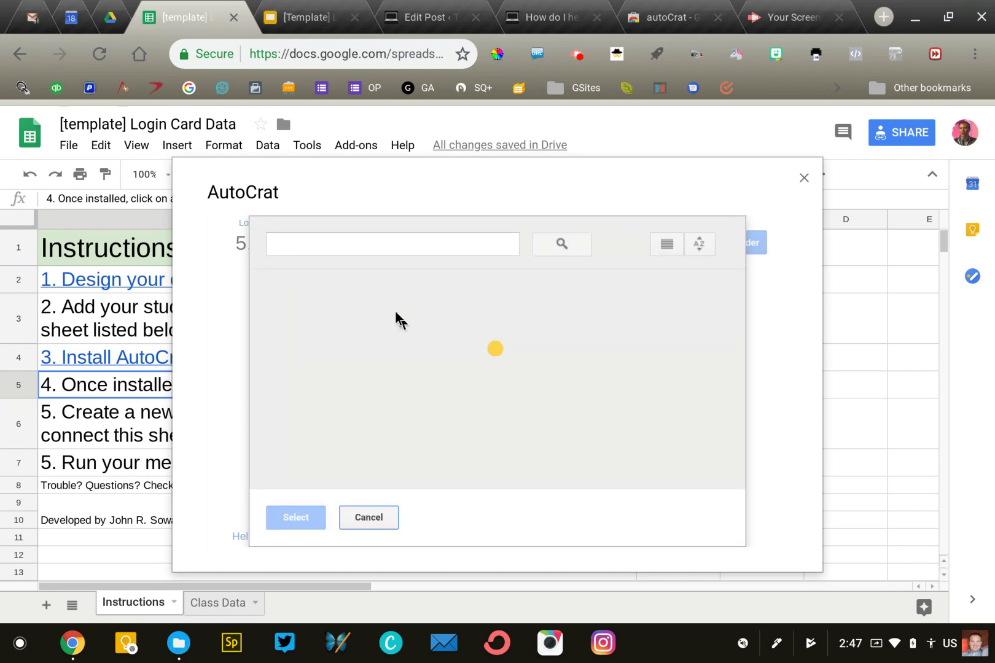
click(378, 344)
click(295, 519)
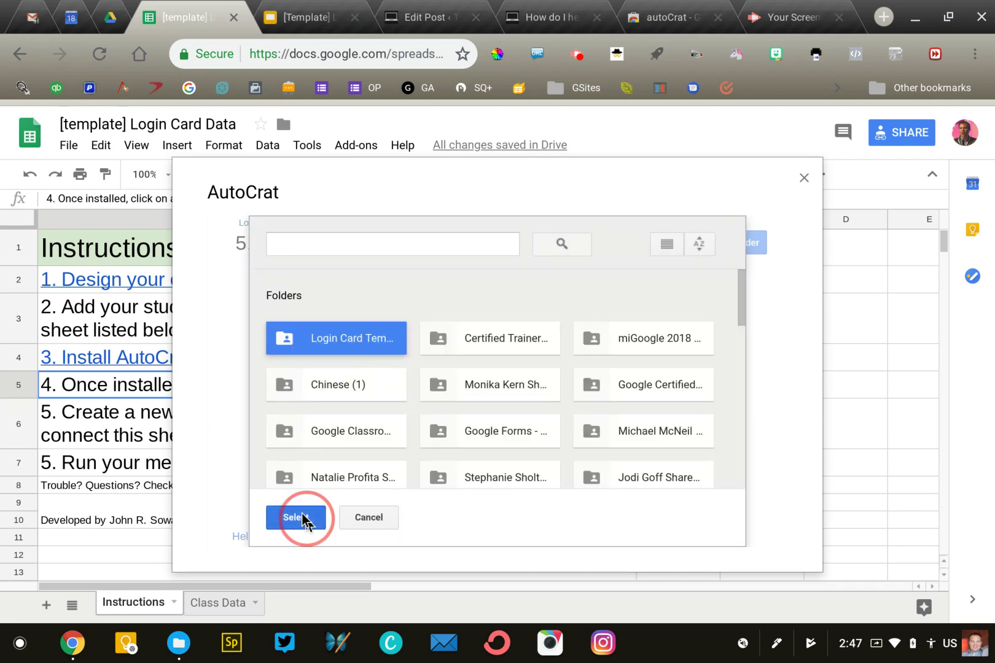
click(471, 538)
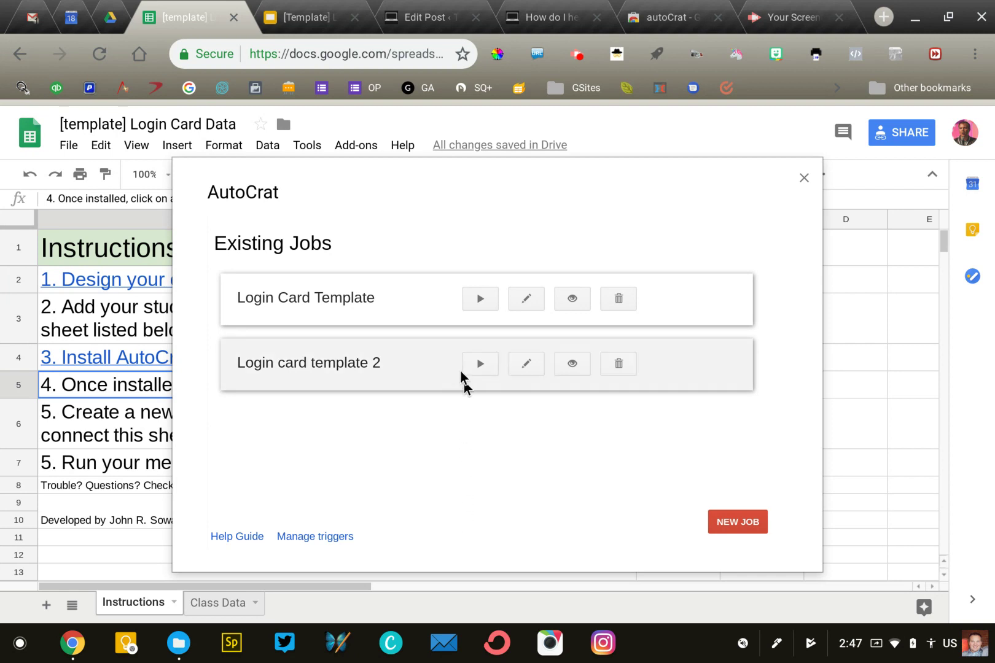
- Run 'Login card template 2' and switch to Drive to watch for the output
click(480, 367)
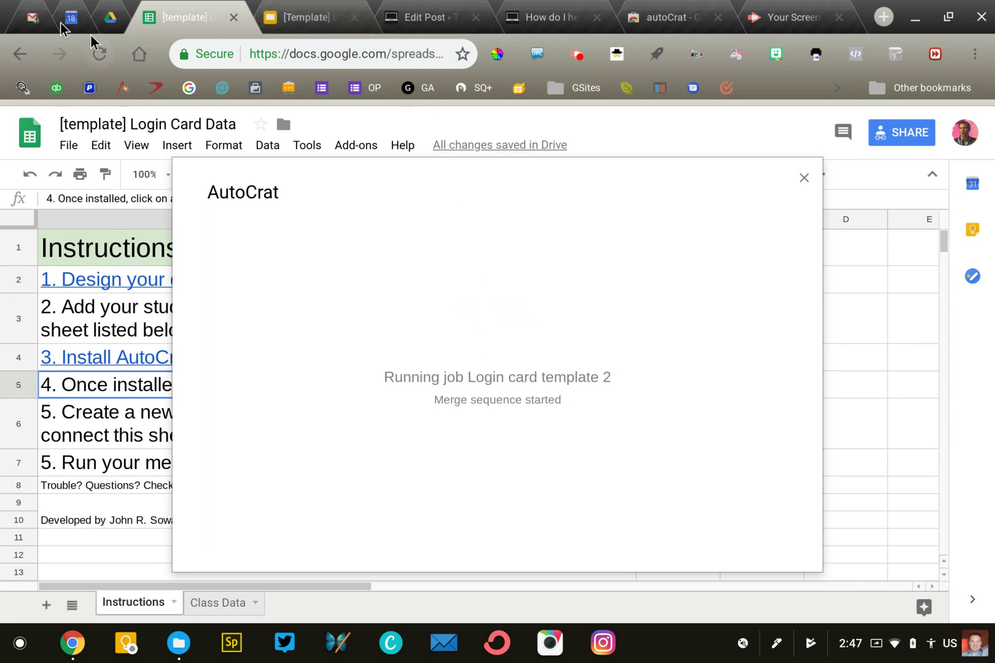
click(110, 19)
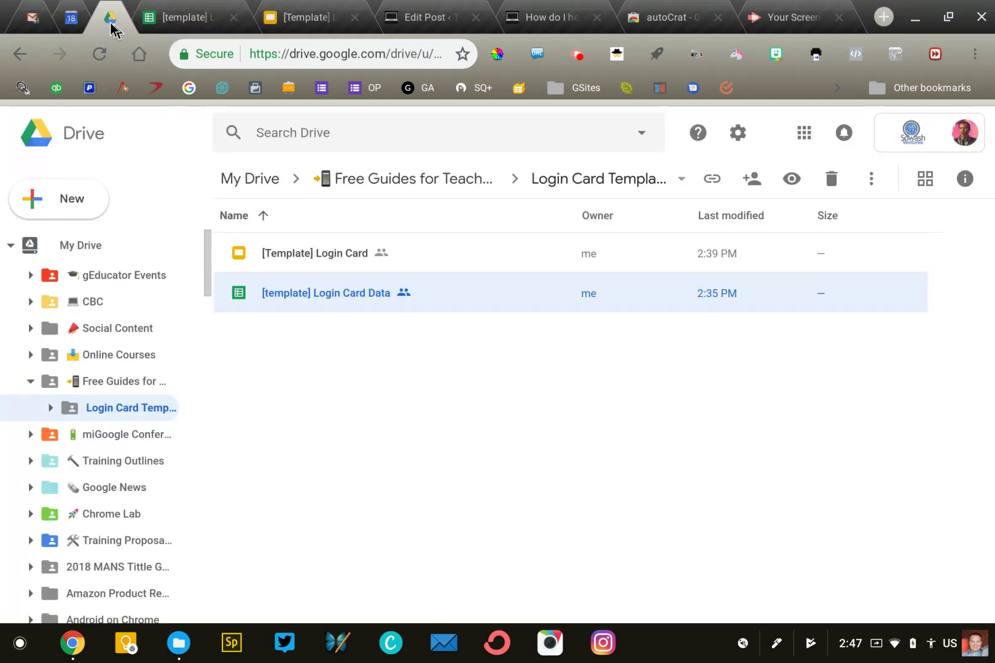
- Check the AutoCrat merge job's progress in Sheets, then return to the Login Card Template folder in Drive
click(473, 388)
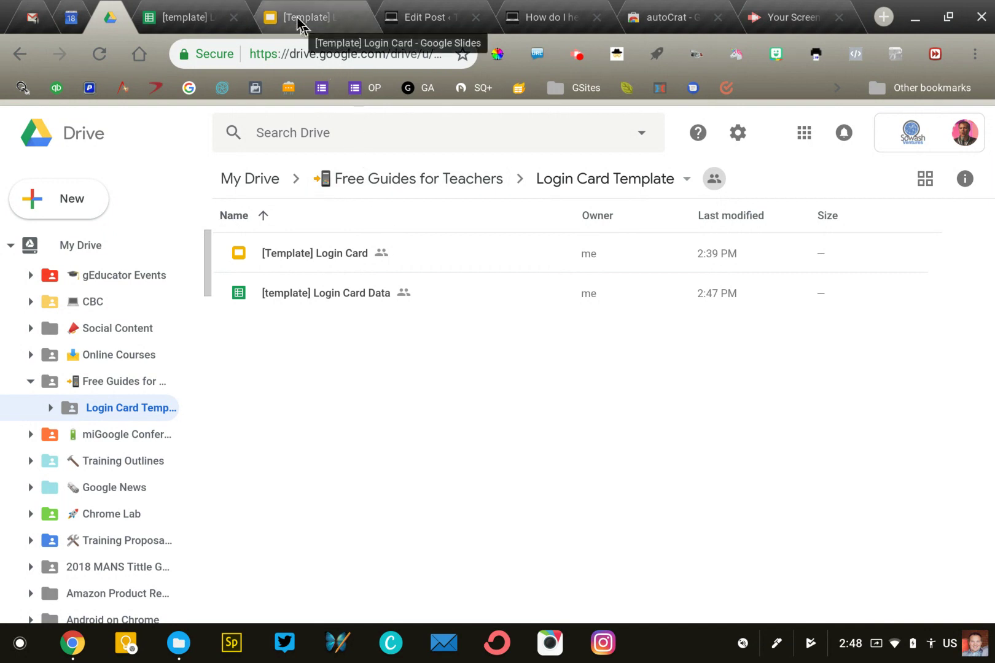
click(179, 25)
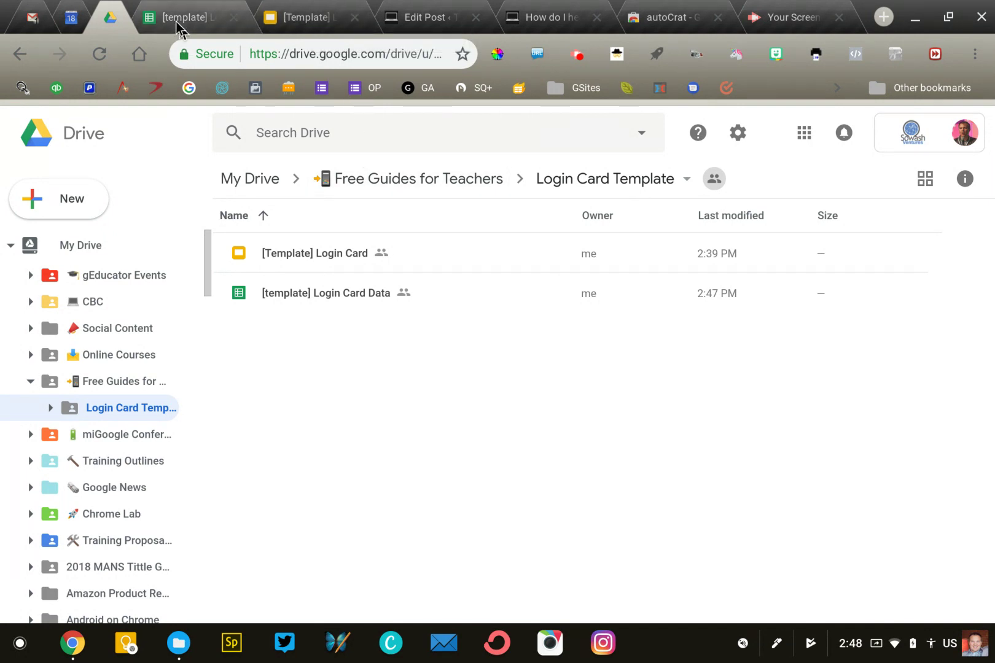
click(113, 17)
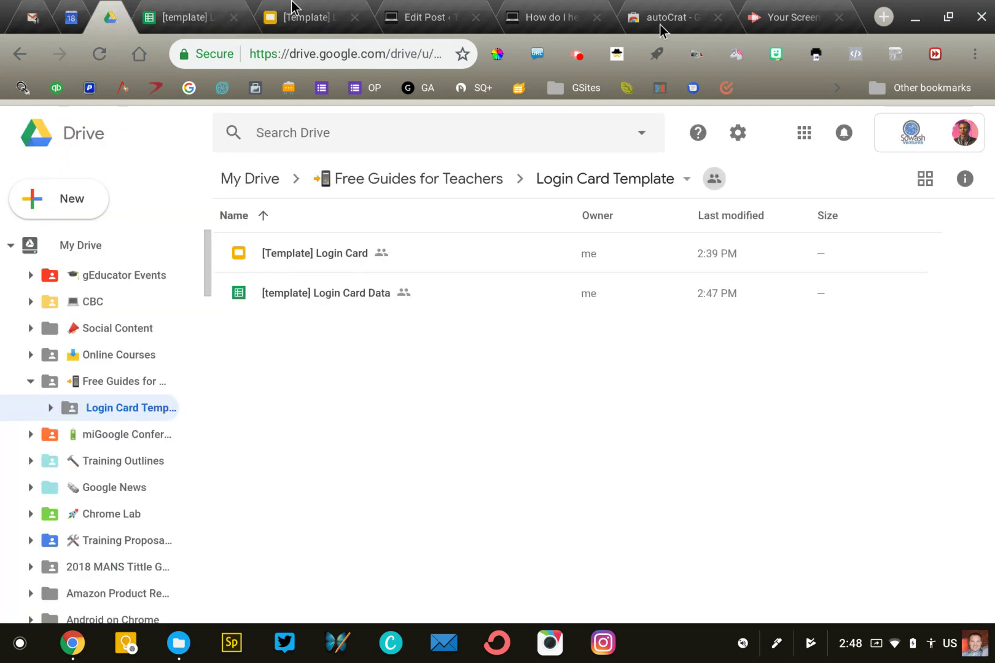
- Open the newly generated Class Login Cards deck from the Drive folder
click(577, 54)
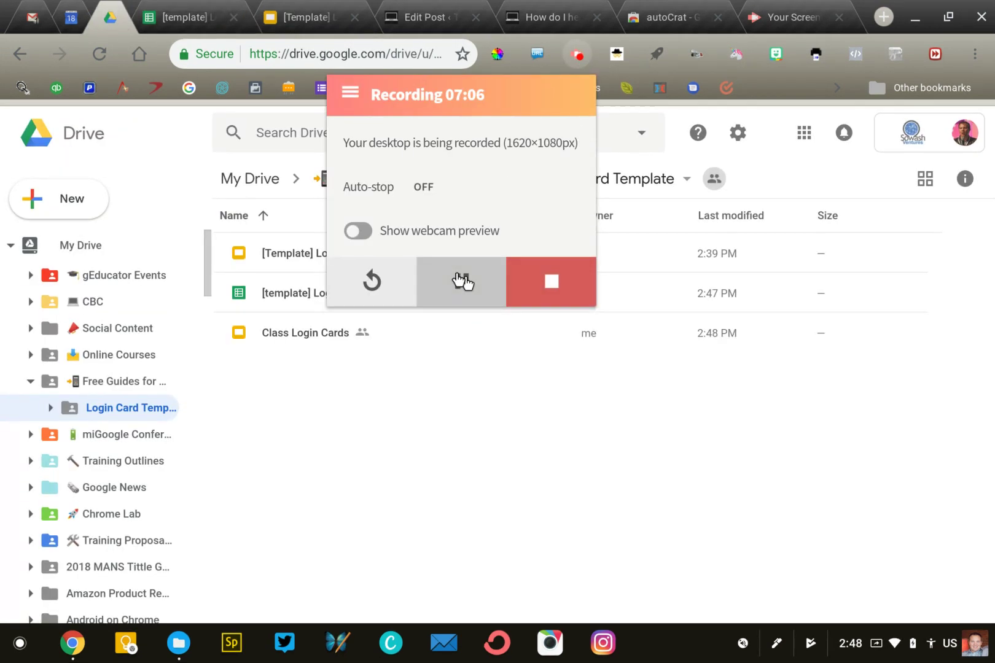
click(400, 394)
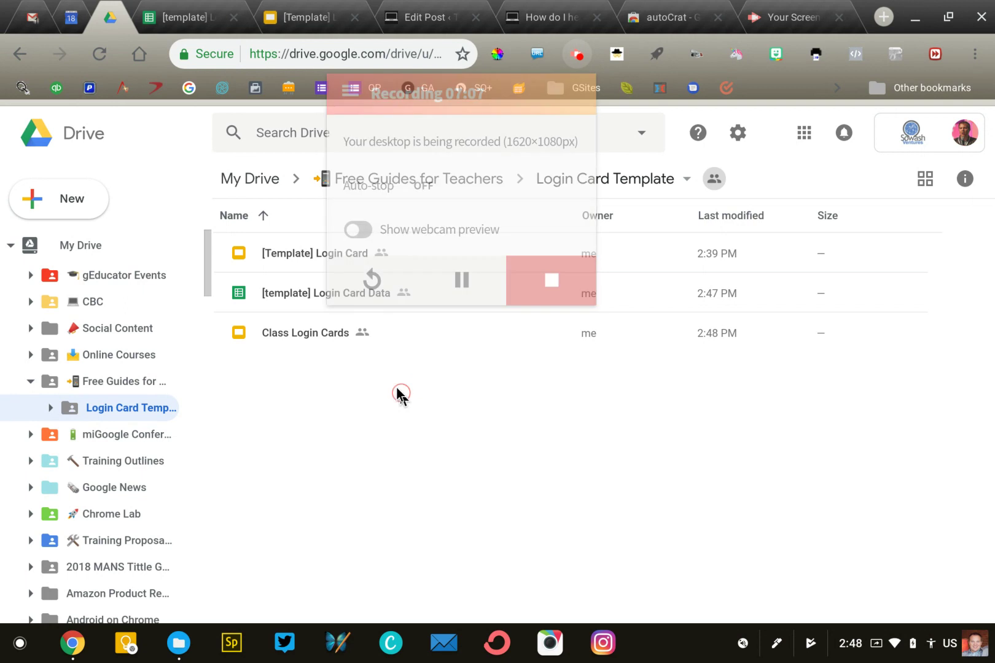
double_click(286, 332)
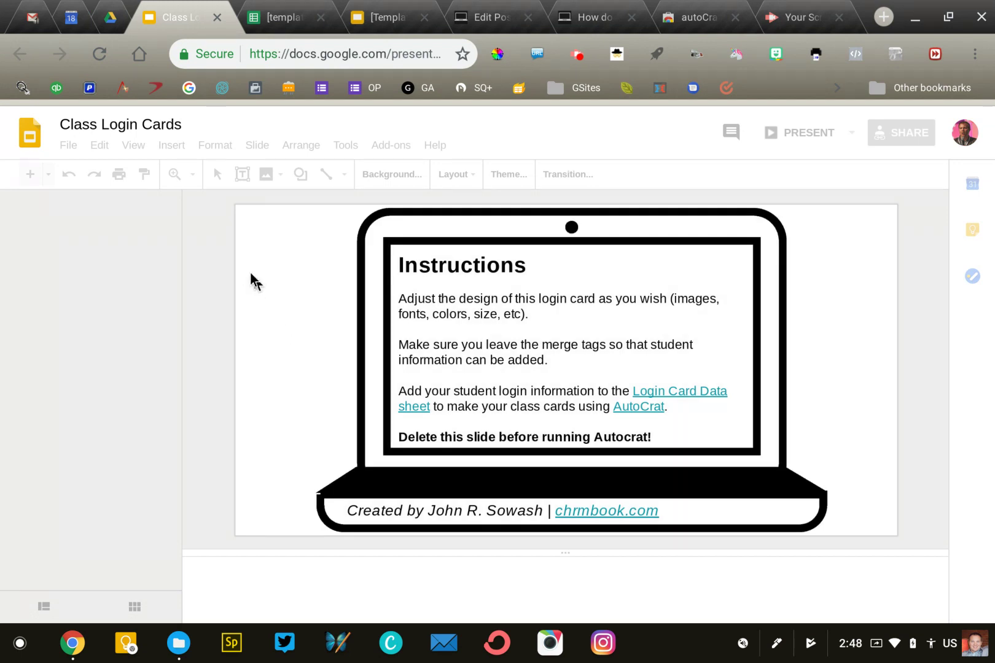
- Show slide 2 of Class Login Cards with a student's merged name, username and password
click(92, 293)
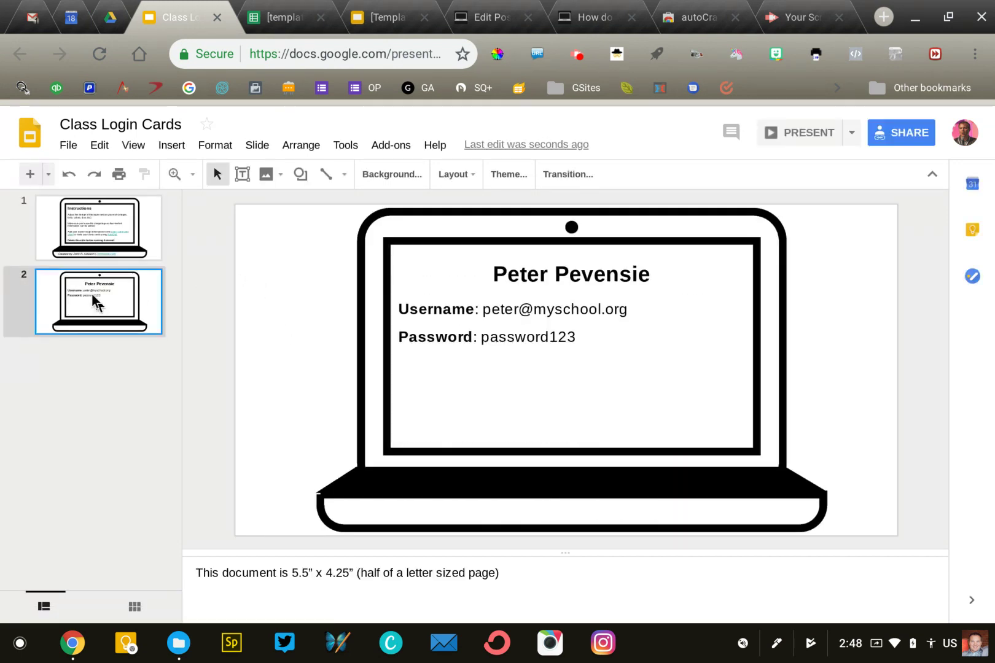